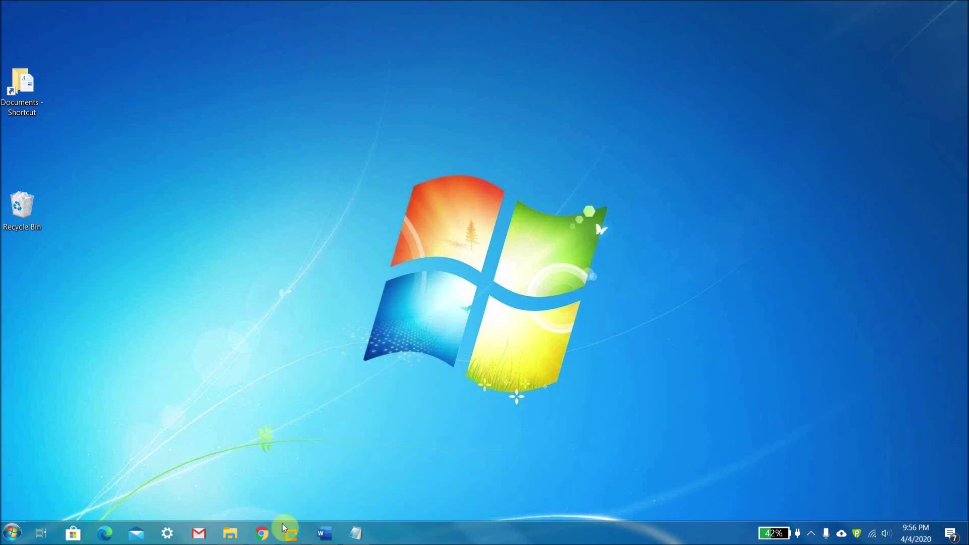
Make the Windows 10 VM full screen and minimize Edge to reveal the Windows 7 Theme (1) folder
mouse_move(286, 533)
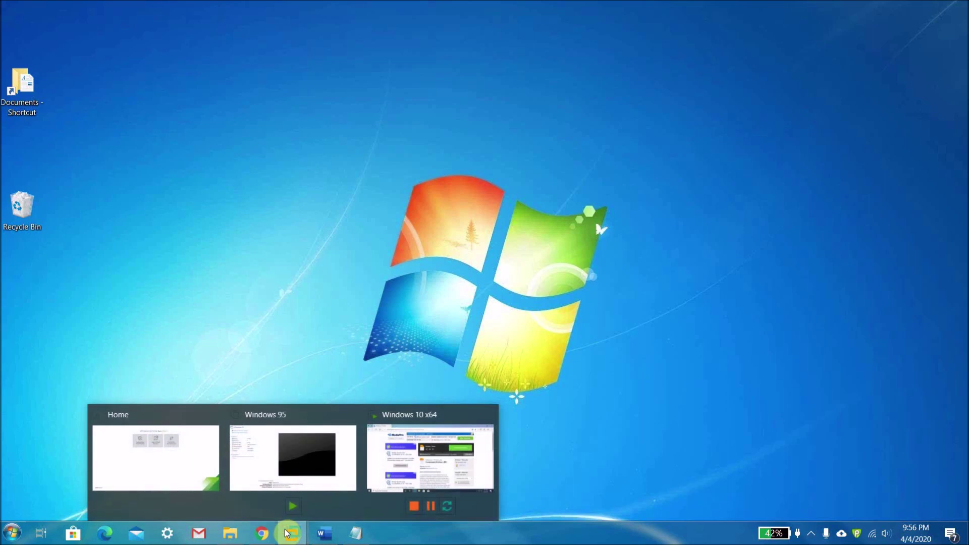
click(469, 461)
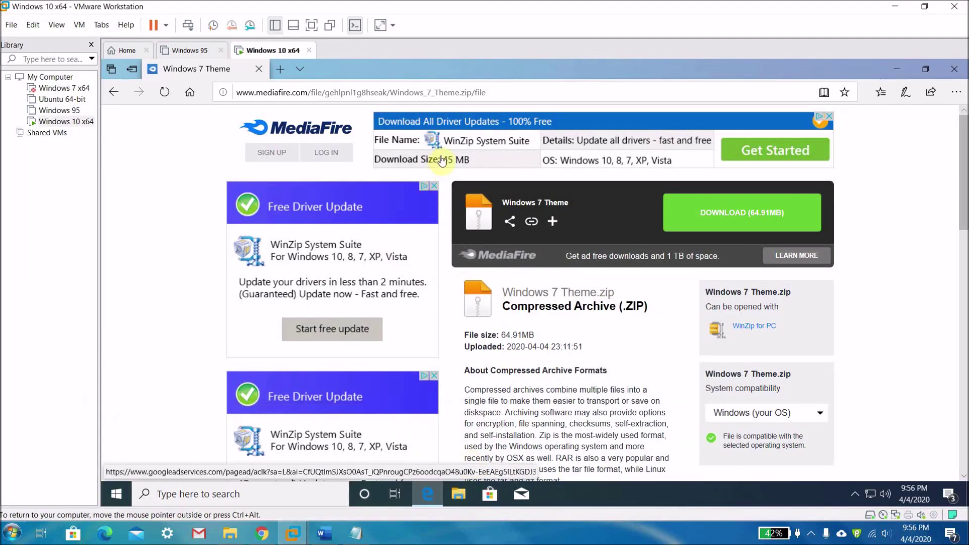
click(65, 25)
click(76, 40)
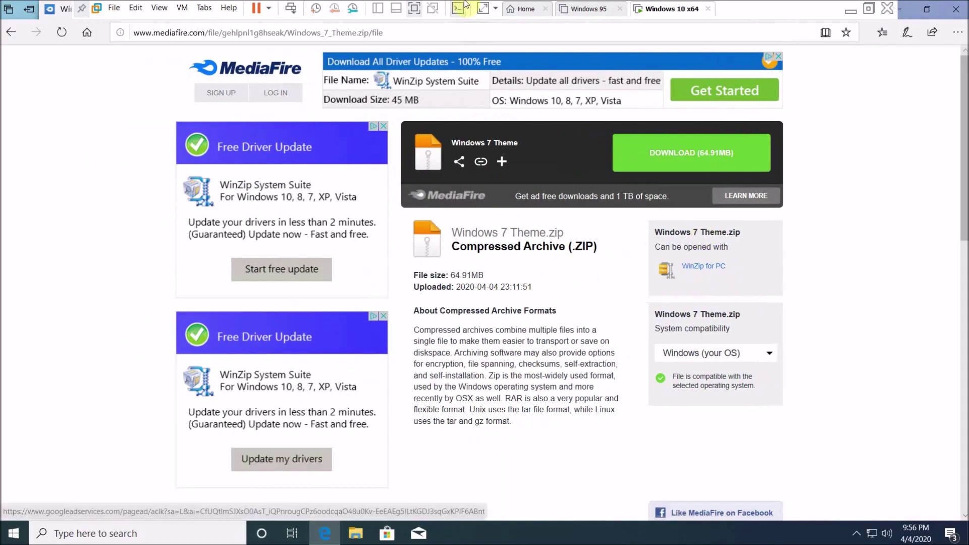
drag(383, 32, 92, 8)
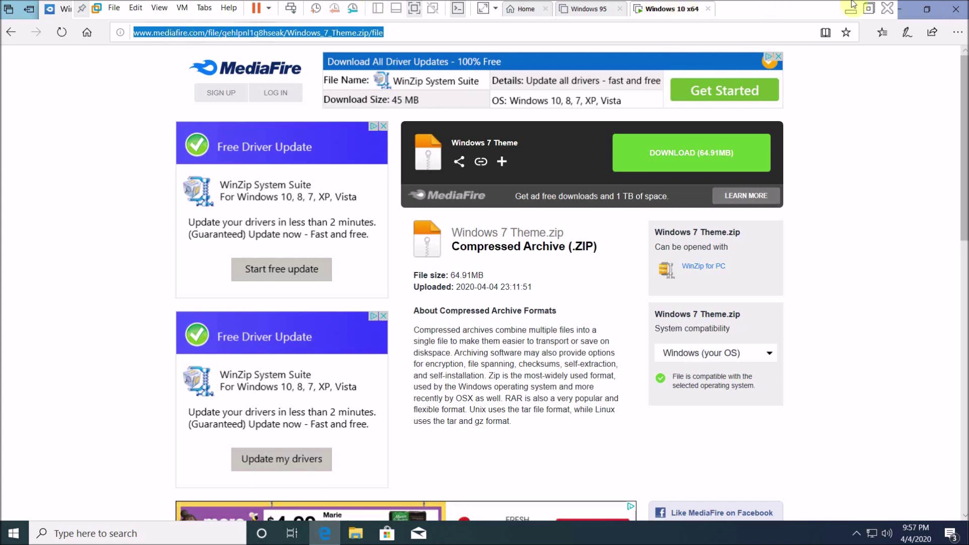
click(906, 8)
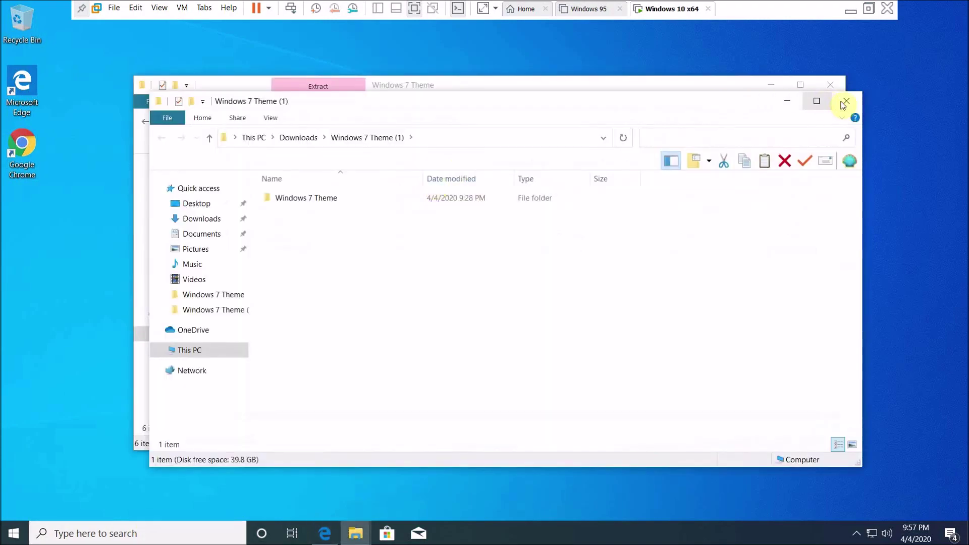
Close the duplicate Windows 7 Theme (1) window, open the inner Windows 7 Theme folder, and search Start for 'class'
click(848, 103)
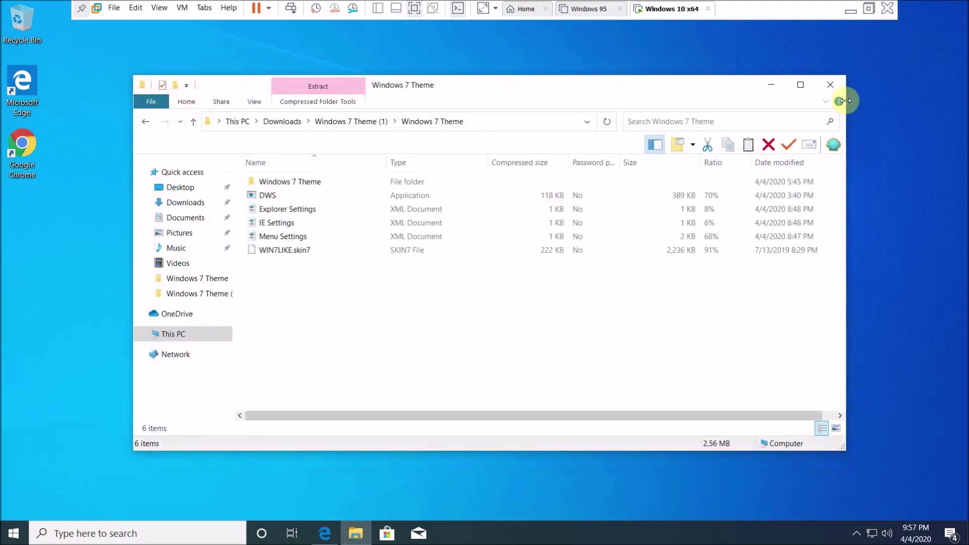
double_click(400, 178)
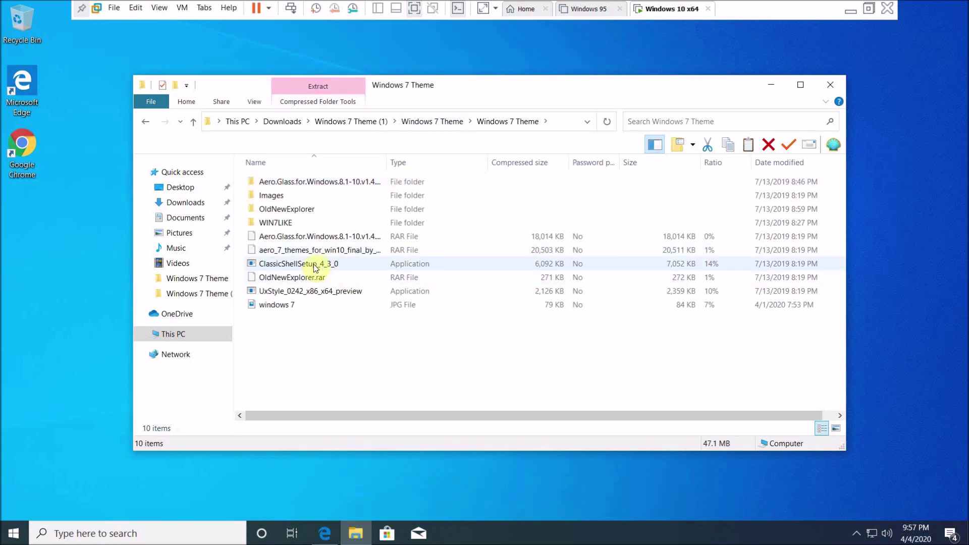
click(9, 536)
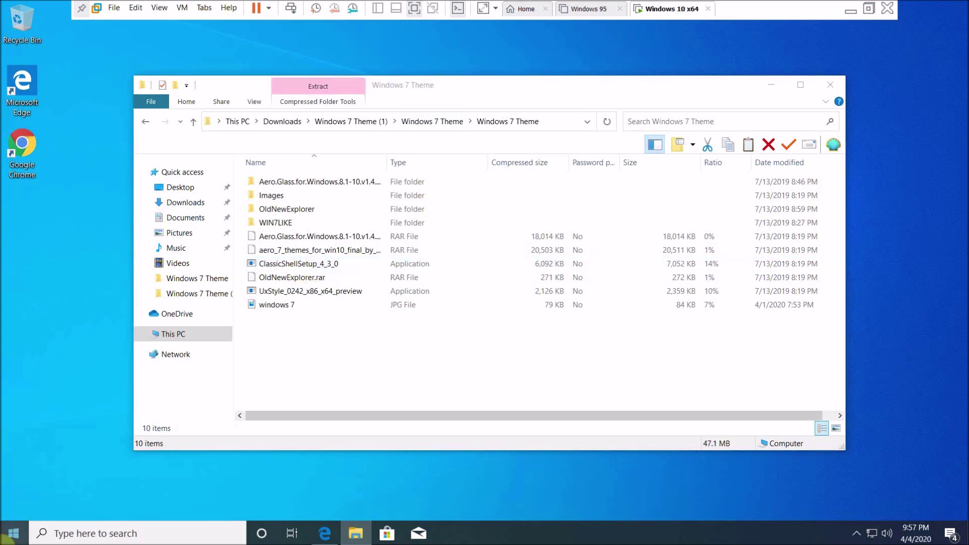
text(class)
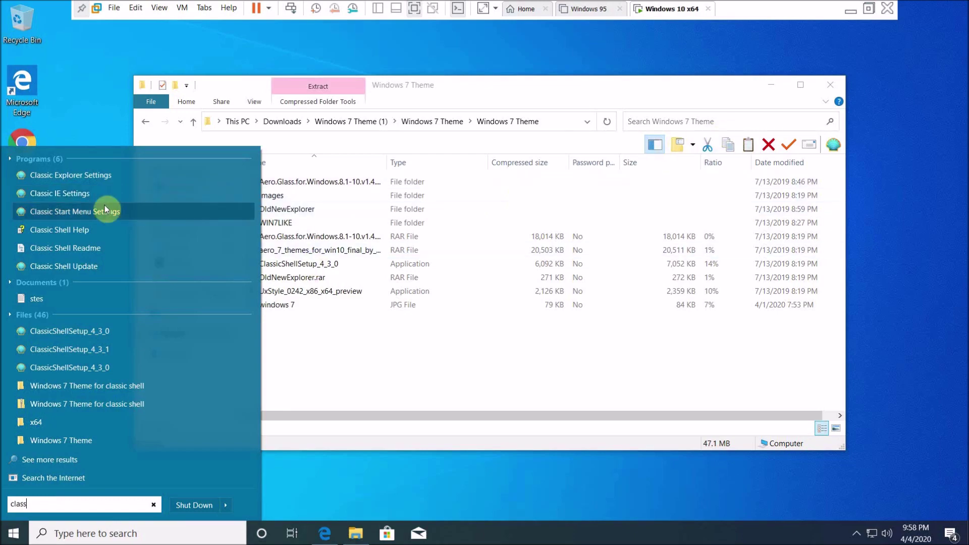
Open Classic Explorer Settings and choose Backup > Load from XML File
click(68, 177)
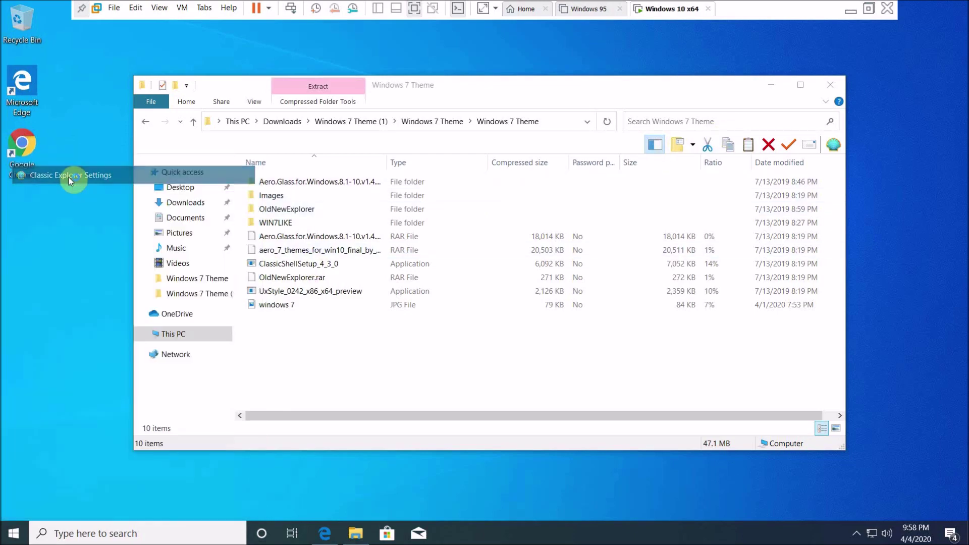
click(148, 121)
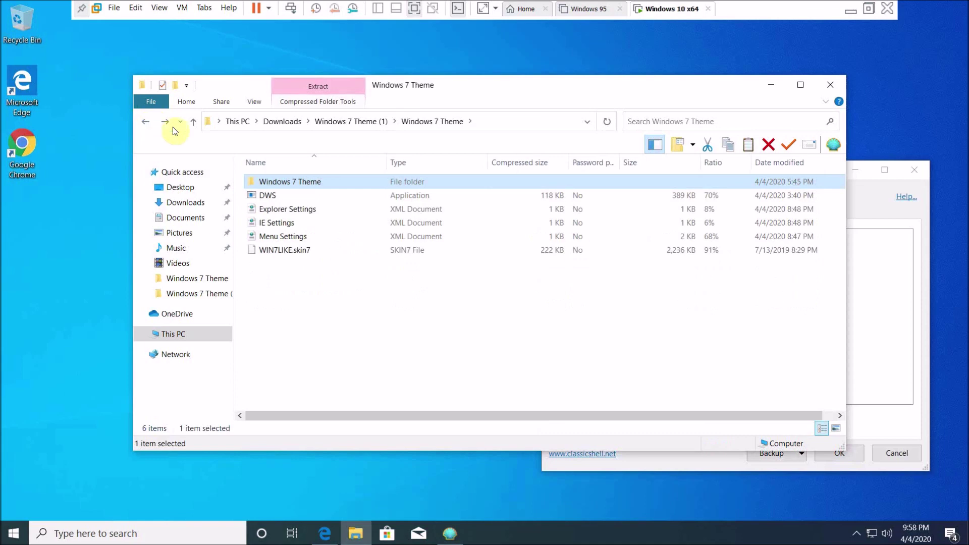
click(898, 372)
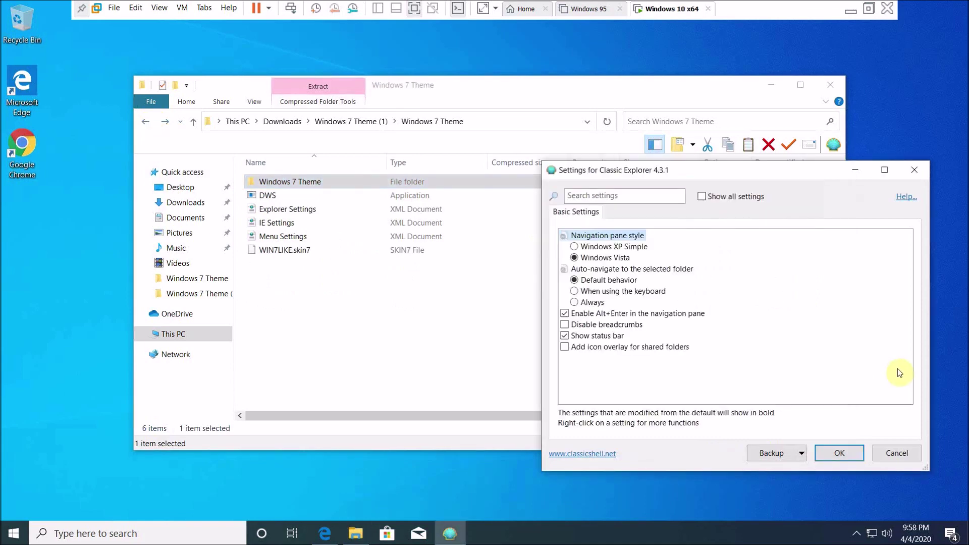
click(771, 454)
click(802, 482)
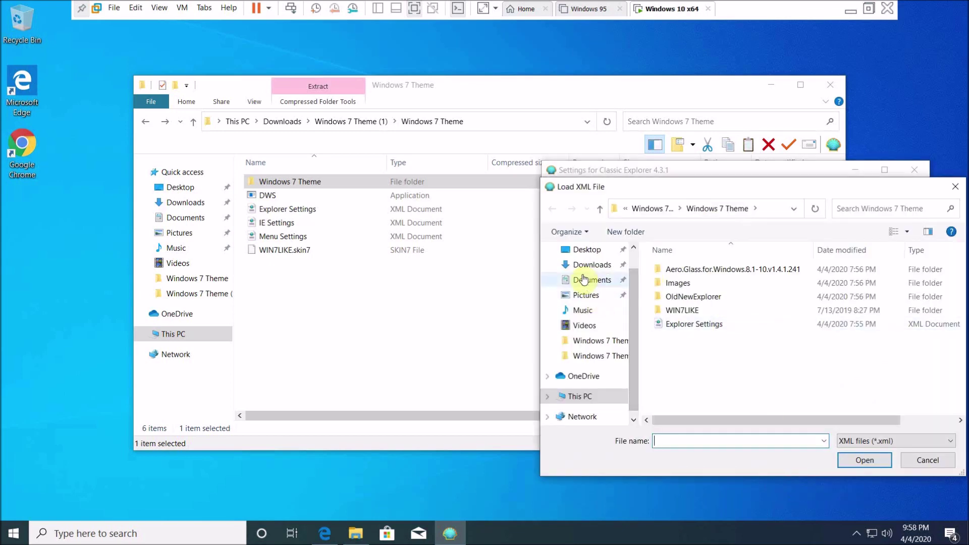
Load the Explorer Settings file from Downloads\Windows 7 Theme (1)\Windows 7 Theme
click(588, 266)
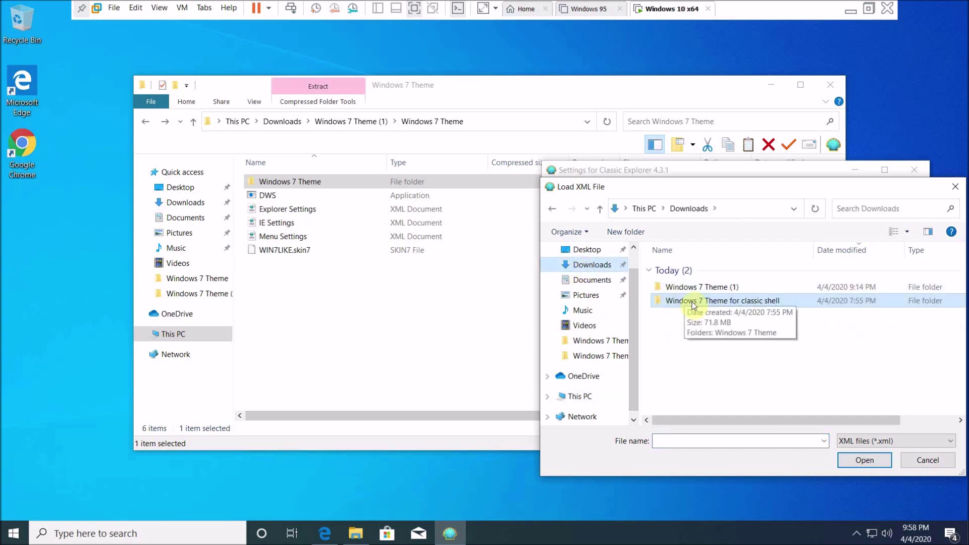
double_click(692, 302)
double_click(699, 271)
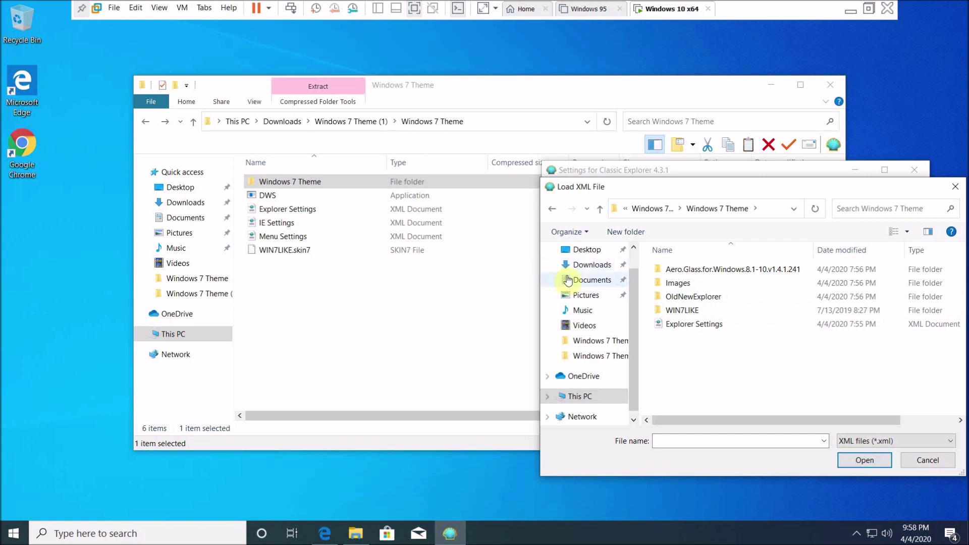
click(585, 266)
double_click(710, 288)
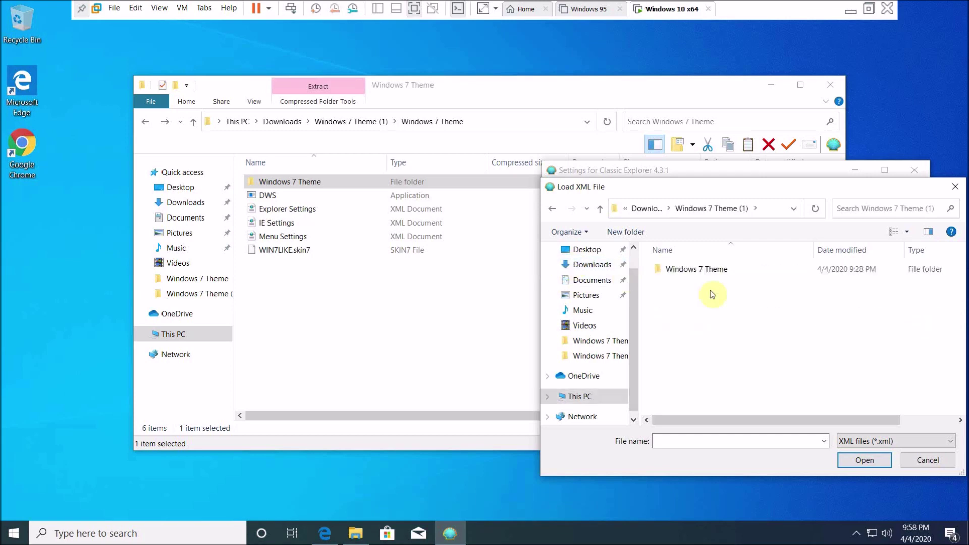
double_click(707, 271)
click(707, 287)
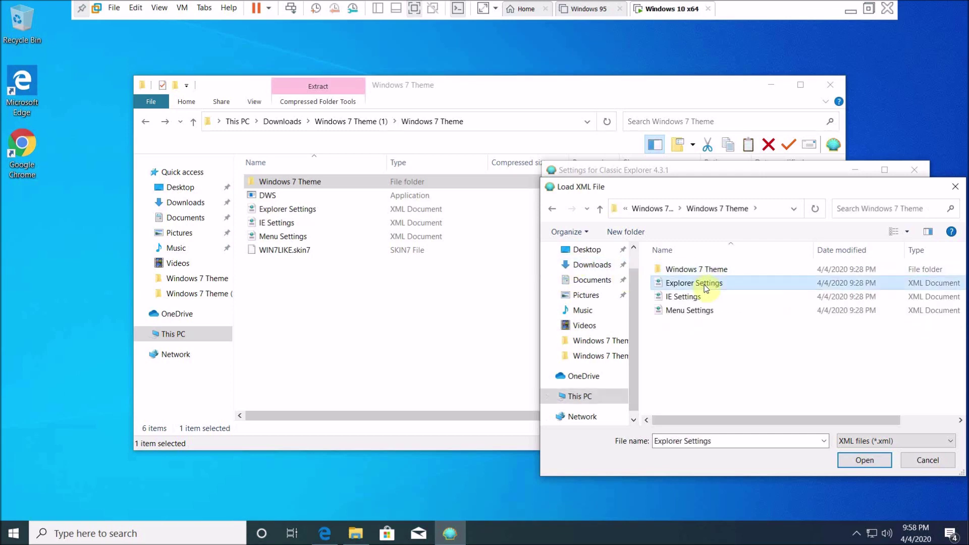
click(452, 539)
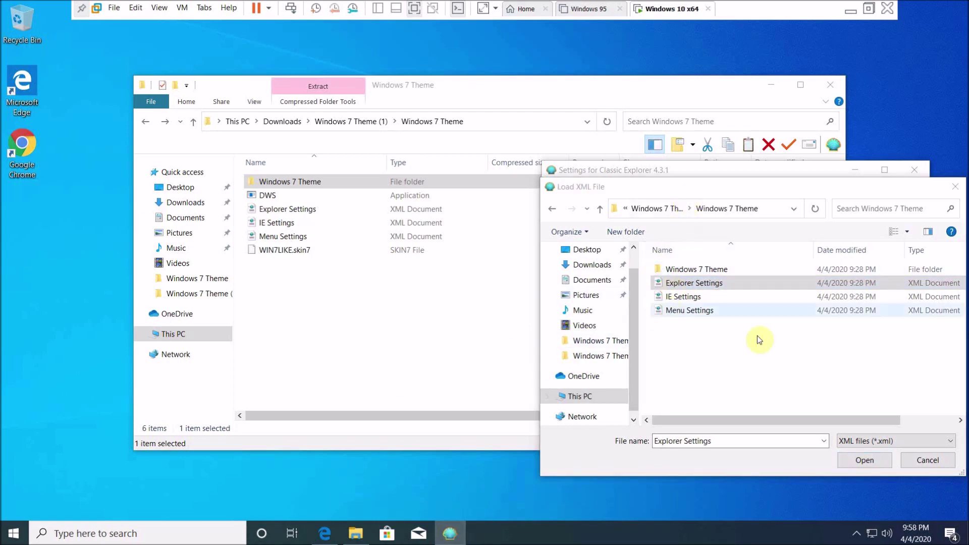
click(852, 464)
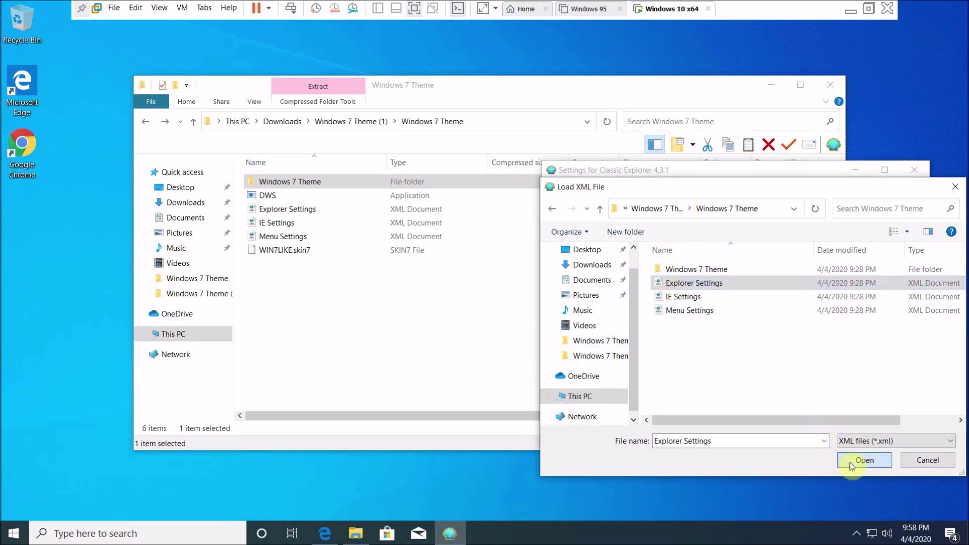
click(850, 460)
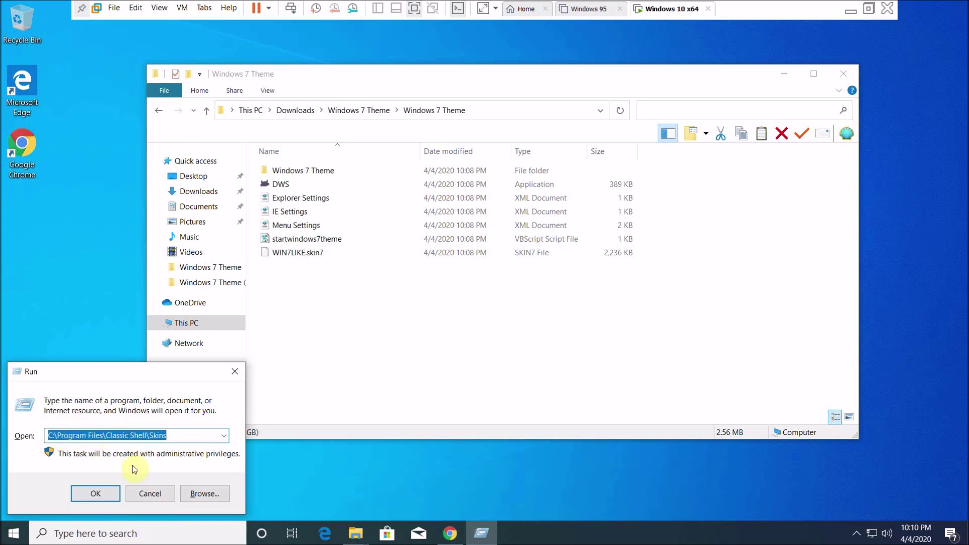
Open C:\Program Files\Classic Shell\Skins to confirm WIN7LIKE.skin7, close it, and reopen Run
click(105, 489)
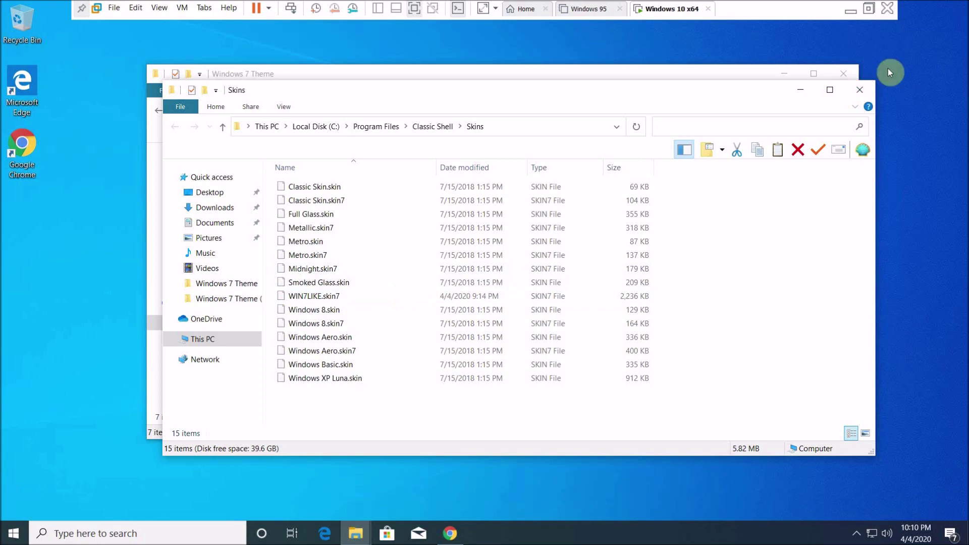
click(857, 92)
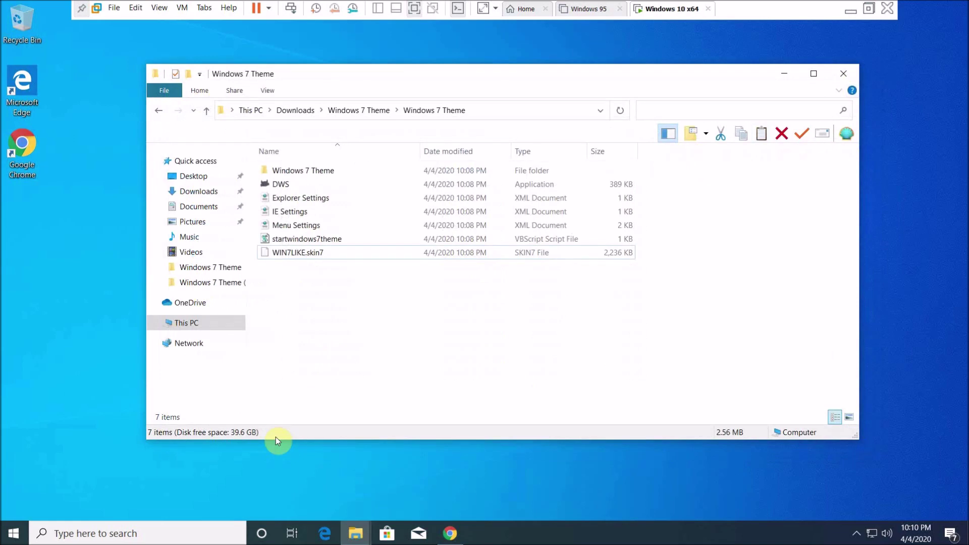
key(super+r)
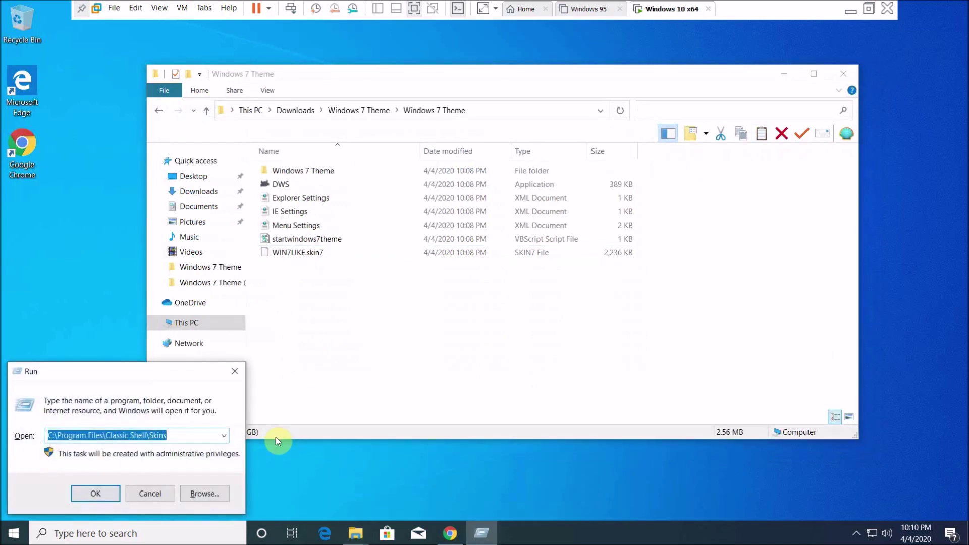
Paste the Startup folder path into the Run box and open the Startup folder
key(BackSpace)
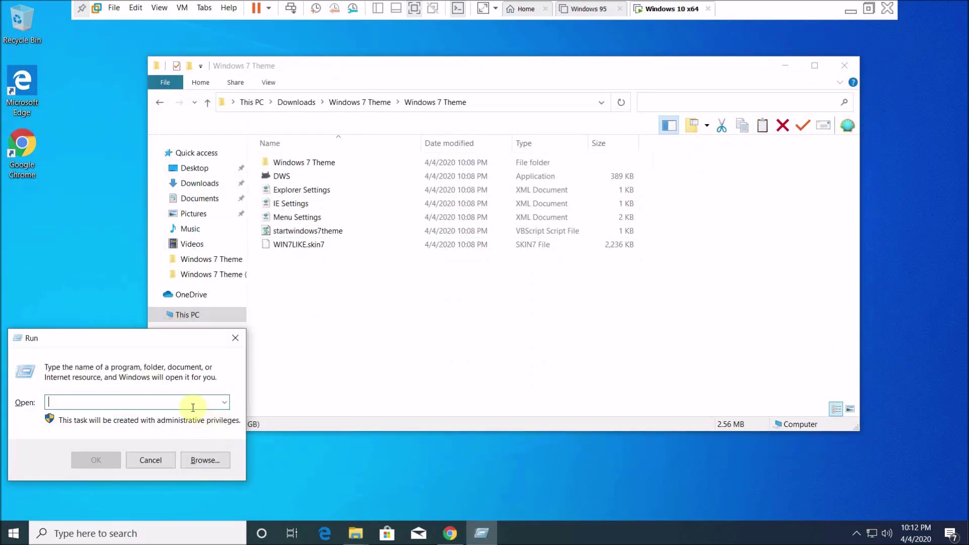
right_click(191, 408)
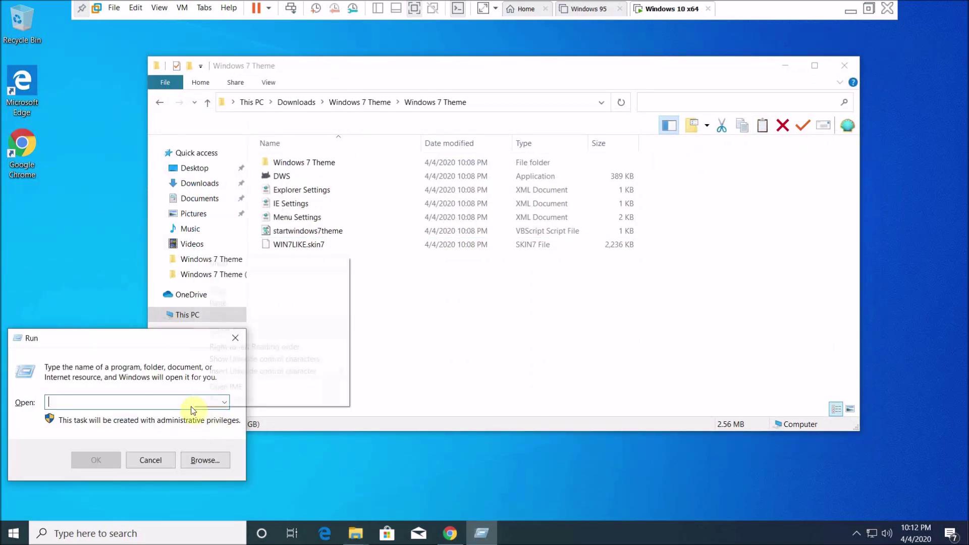
click(233, 302)
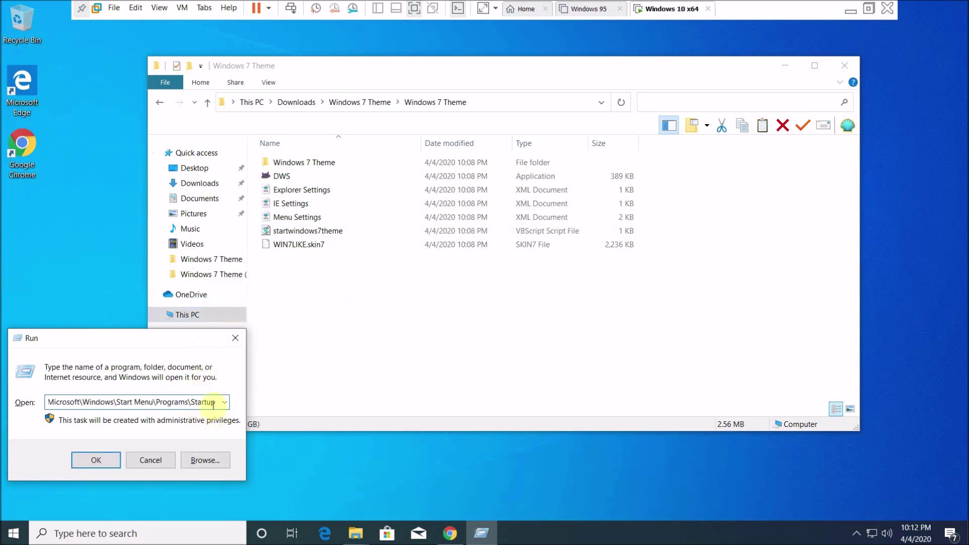
drag(213, 402, 48, 403)
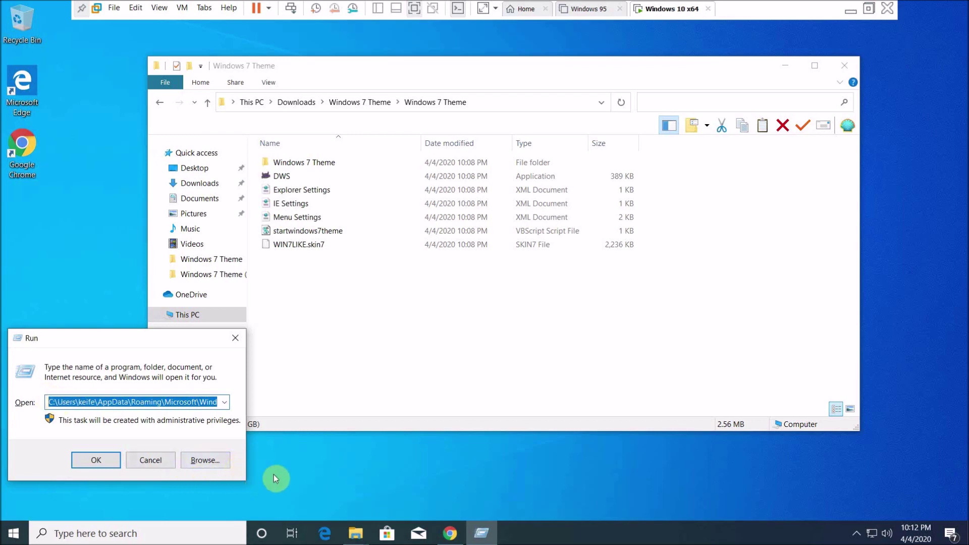
click(181, 403)
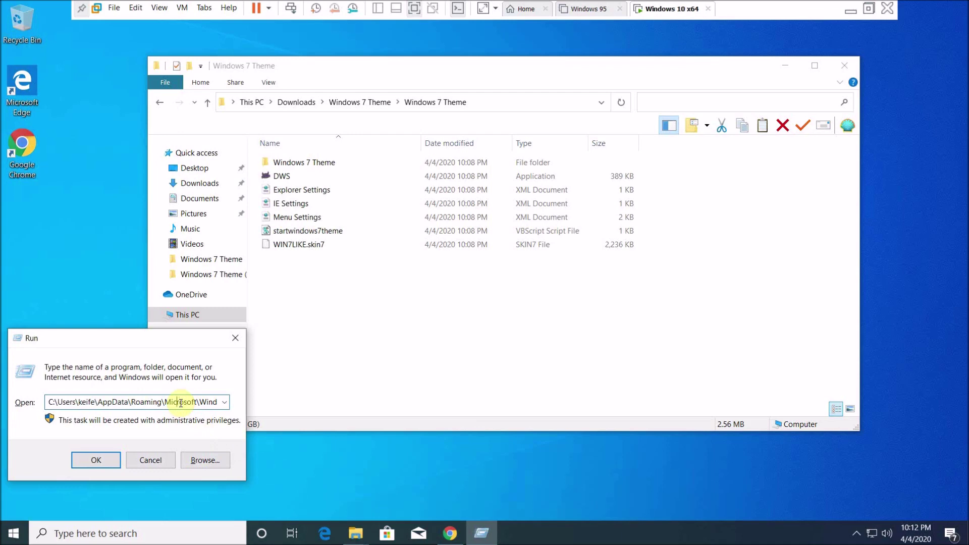
key(ctrl+Left)
key(ctrl+Left)
key(ctrl+Left)
key(ctrl+Left)
key(ctrl+Left)
key(ctrl+Left)
key(Right)
key(Right)
key(Right)
key(Right)
key(Right)
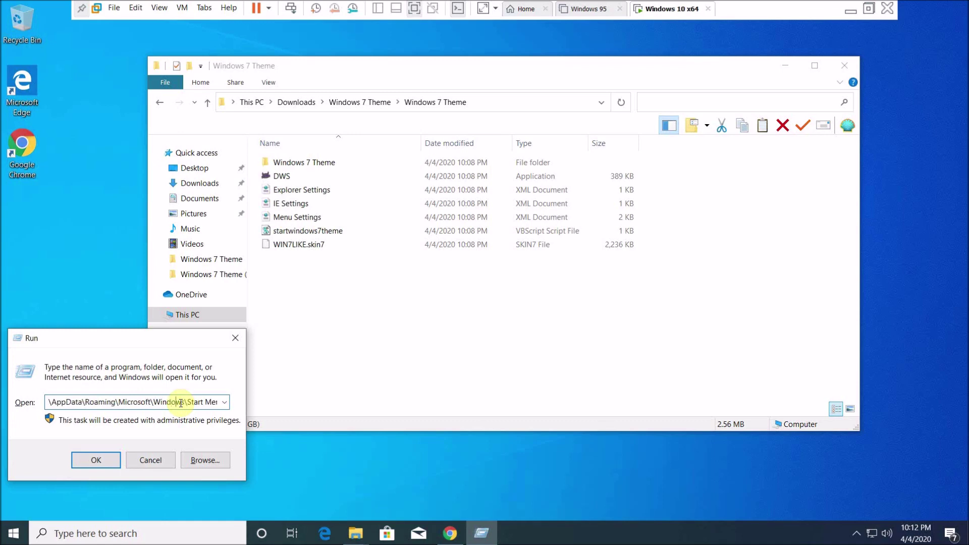
key(Right)
key(Right)
key(Right)
key(Right)
key(Right)
key(Right)
key(Right)
key(Right)
key(Right)
key(Right)
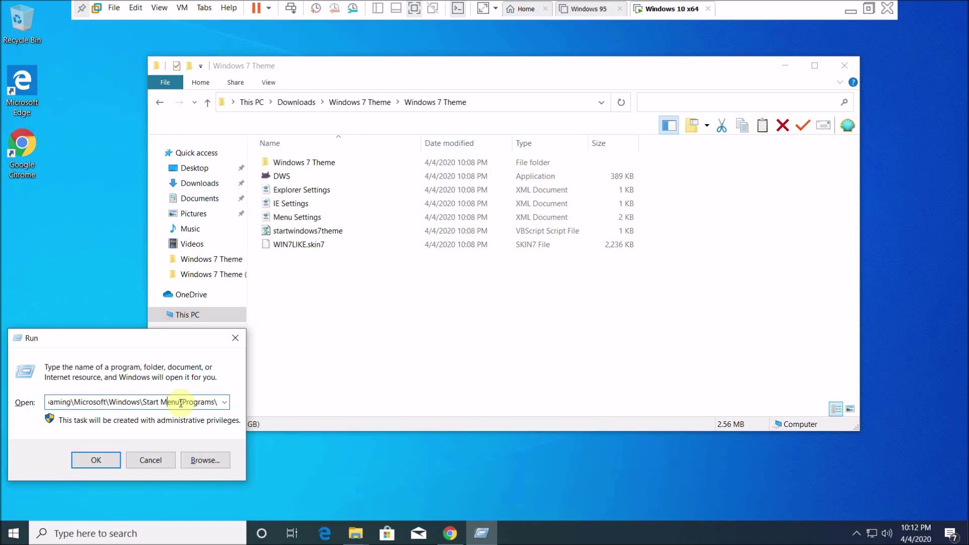
key(Home)
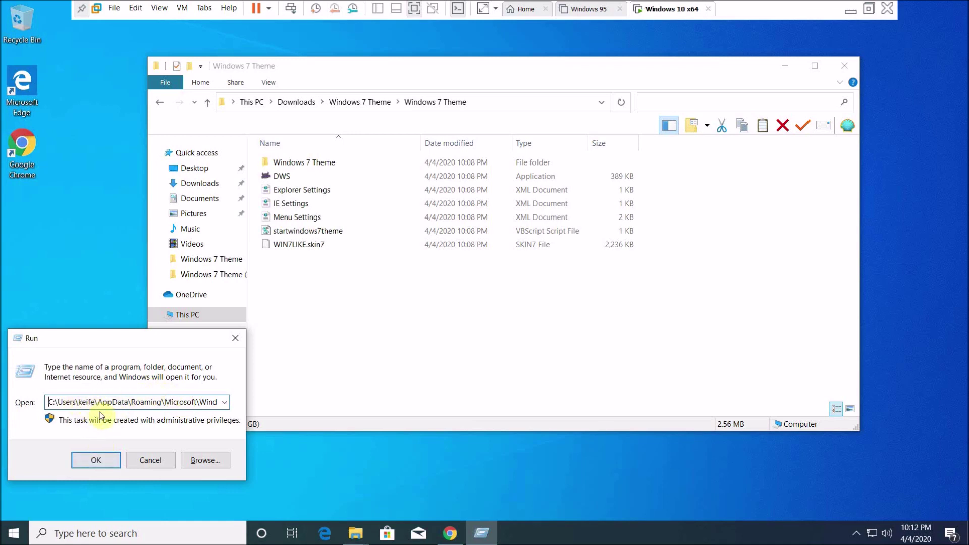
click(112, 457)
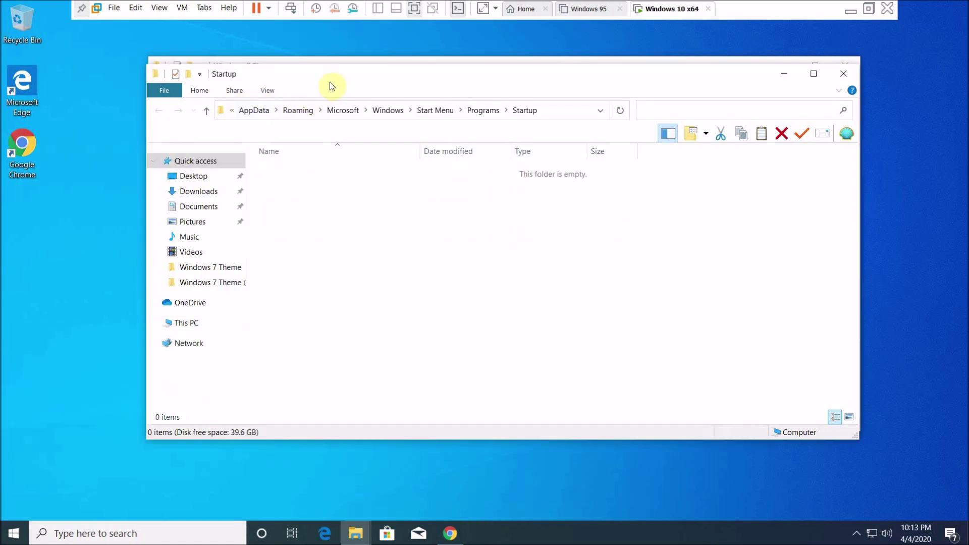
Copy the startwindows7theme script from the theme folder into the Startup folder
drag(330, 82, 630, 281)
right_click(404, 234)
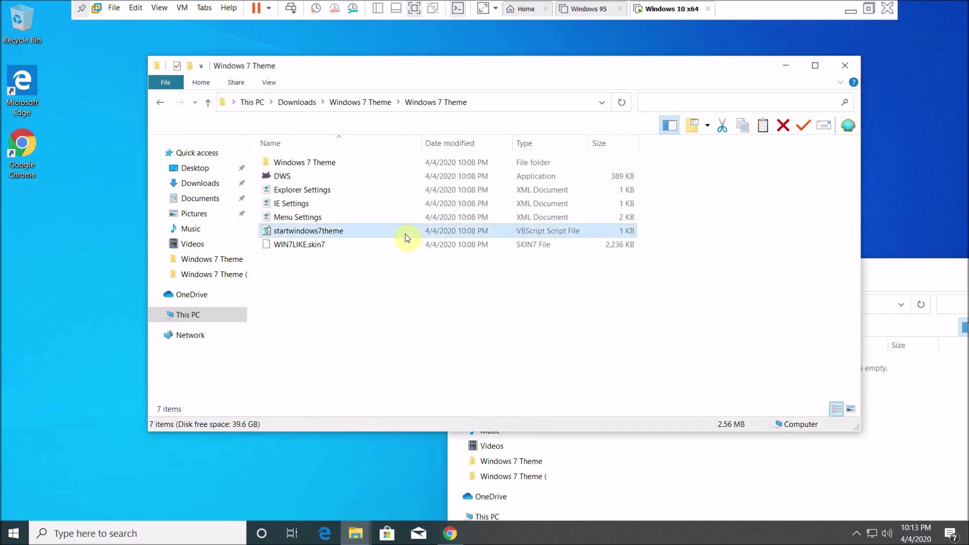
click(467, 417)
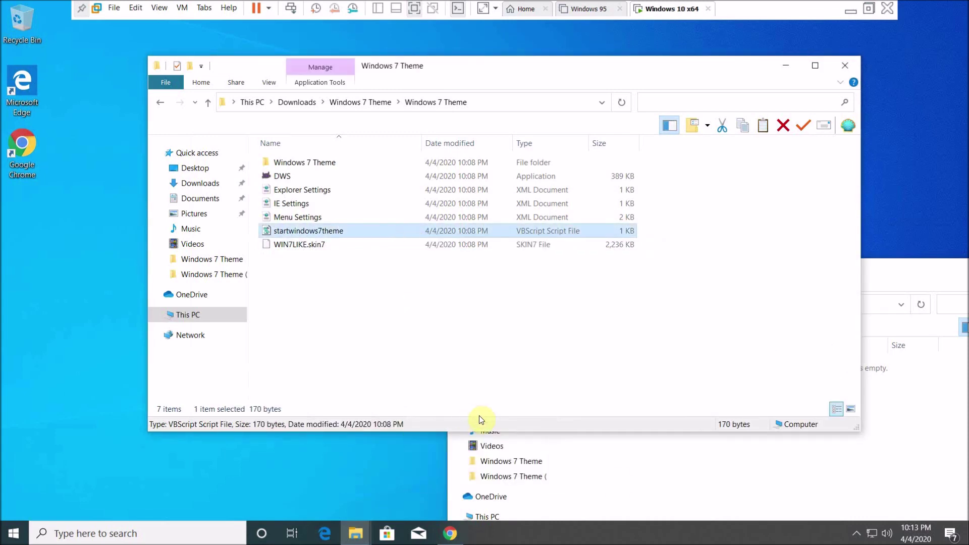
click(631, 483)
right_click(634, 481)
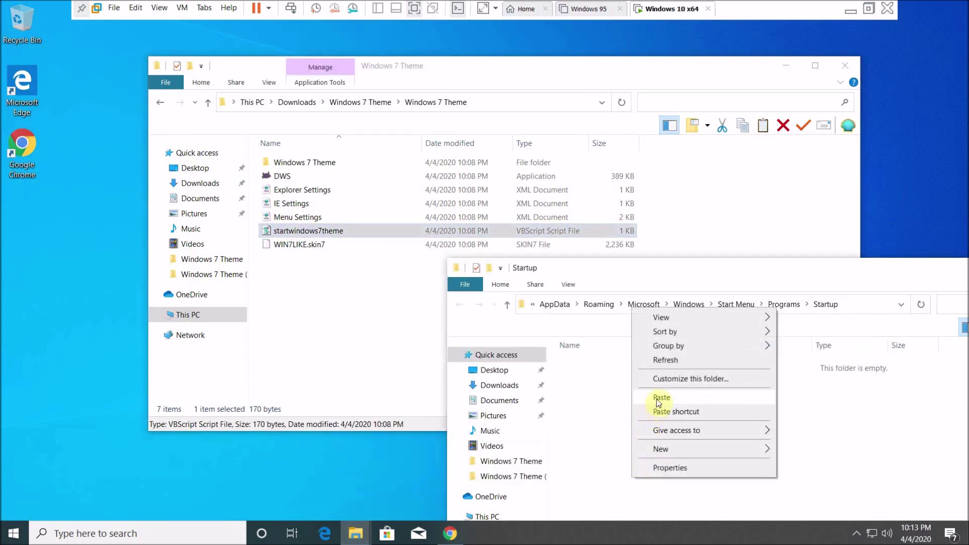
click(659, 398)
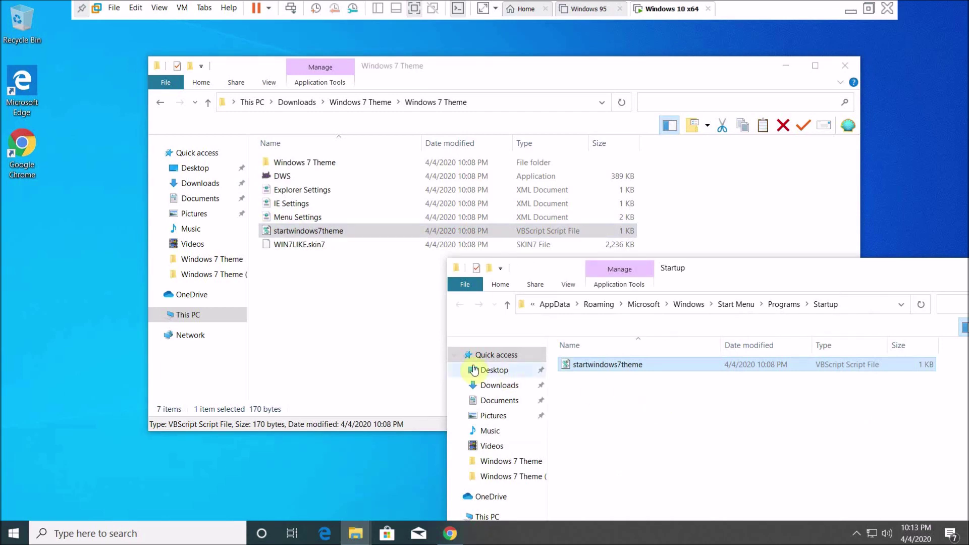
click(407, 354)
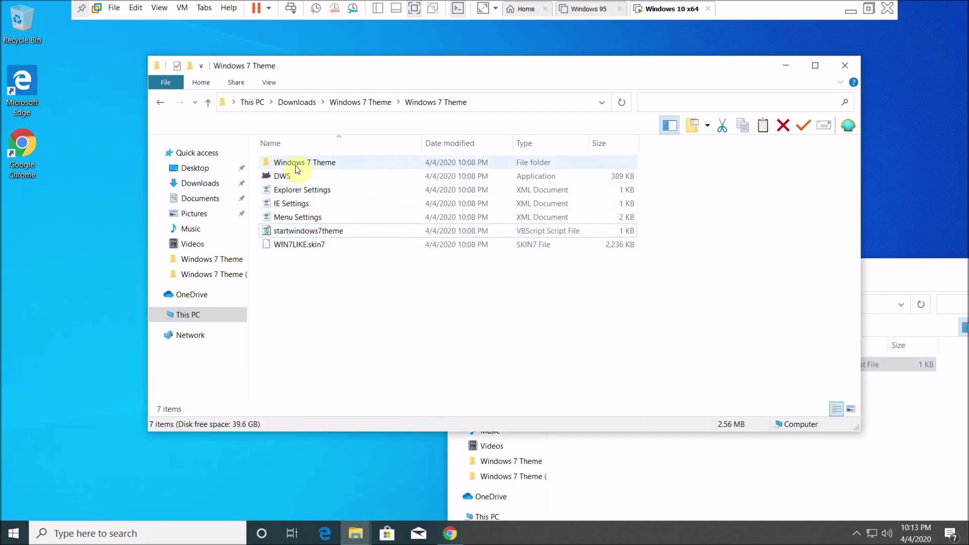
click(9, 538)
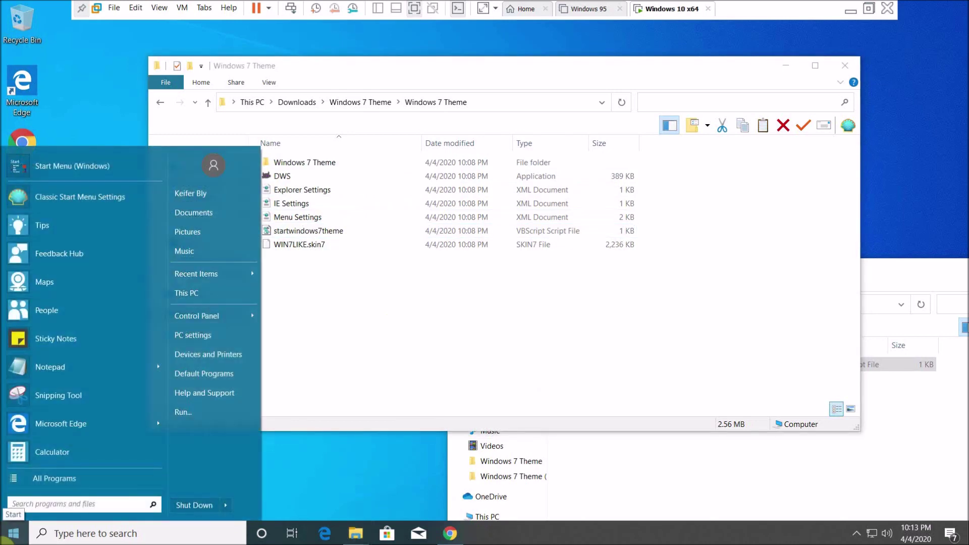
In Classic Start Menu Settings > Start Menu Style, enable Replace Start button with a Custom image
text(c)
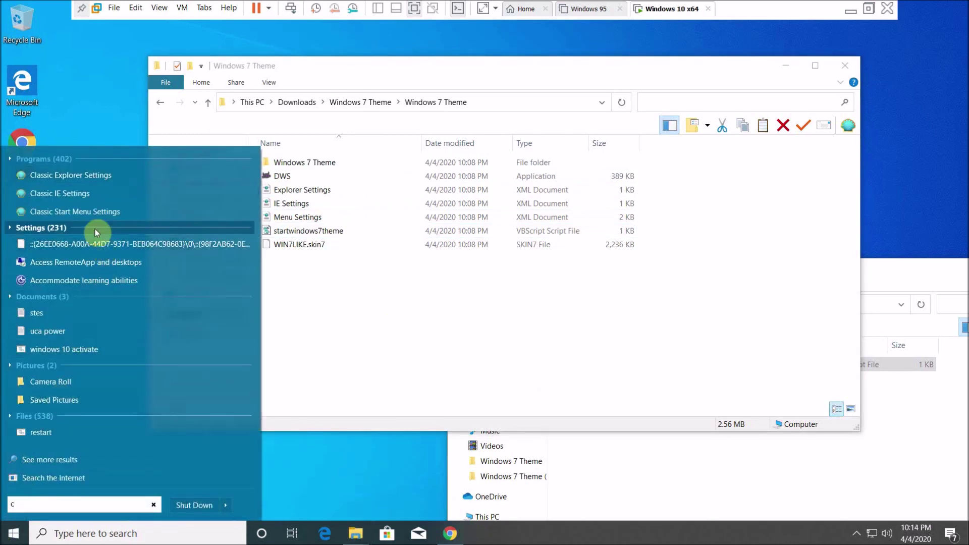
click(91, 217)
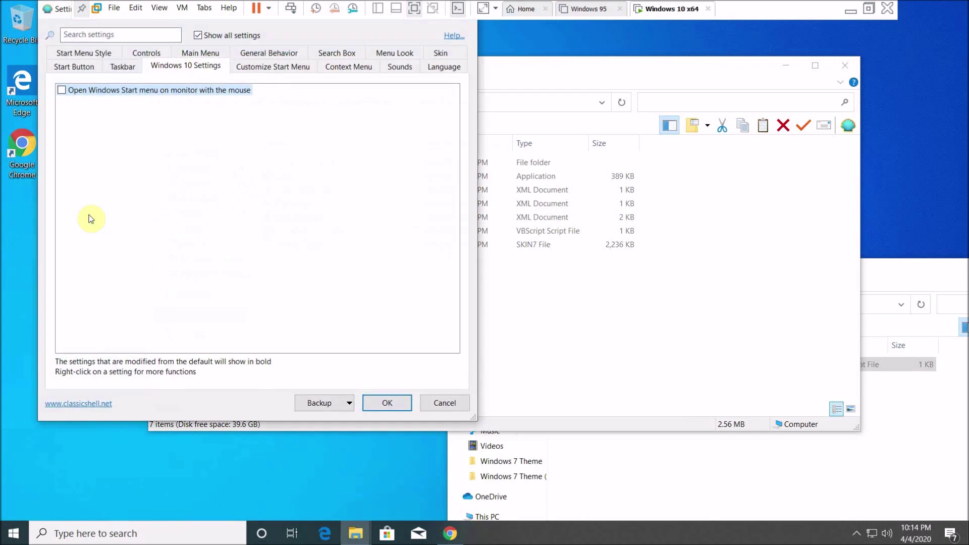
click(96, 55)
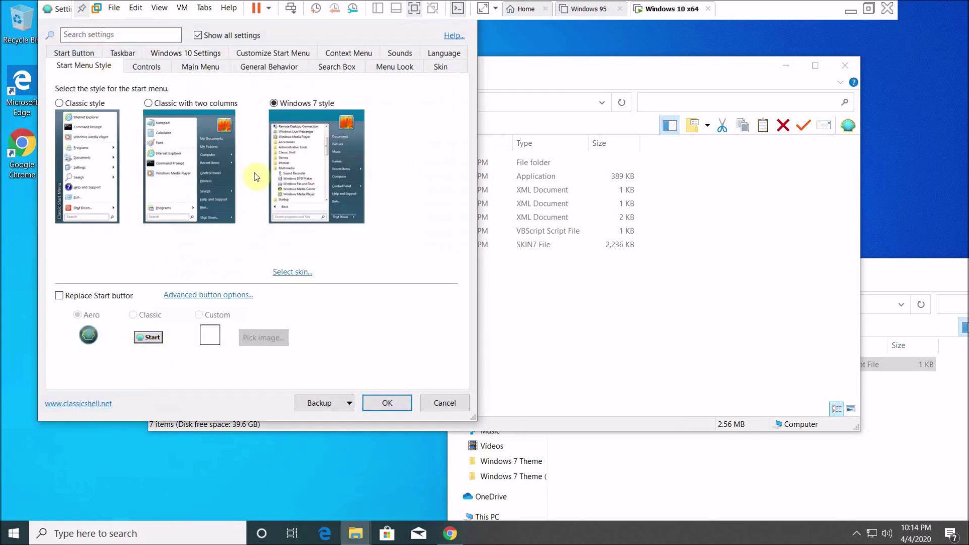
click(95, 301)
click(201, 322)
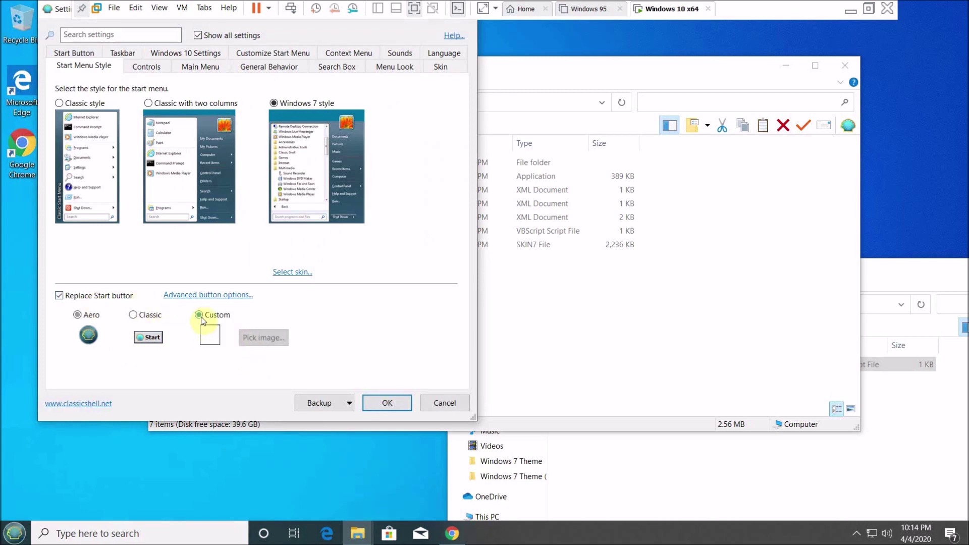
Set the Start button to the Windows 7 Start Button Small Icons image from Windows 7 Theme\Images
click(261, 336)
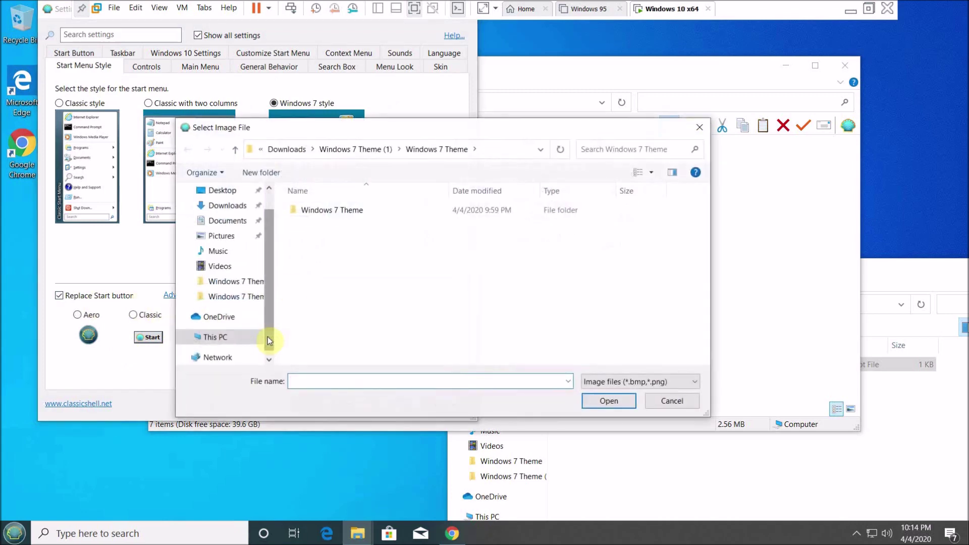
double_click(335, 211)
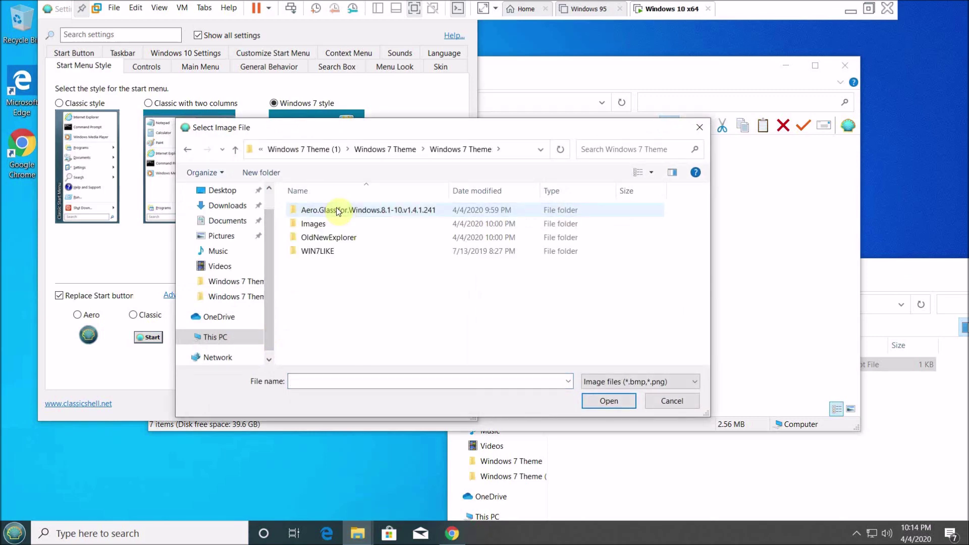
click(239, 206)
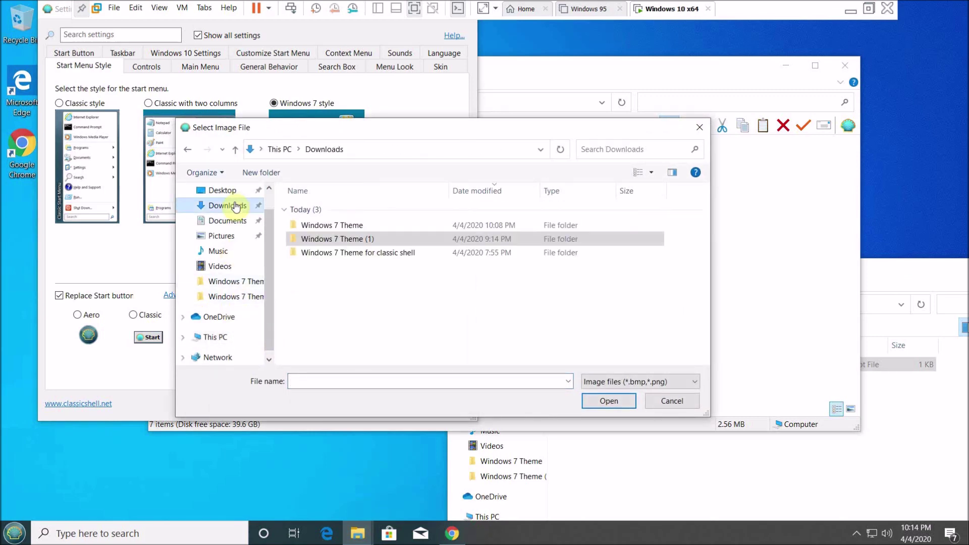
double_click(323, 225)
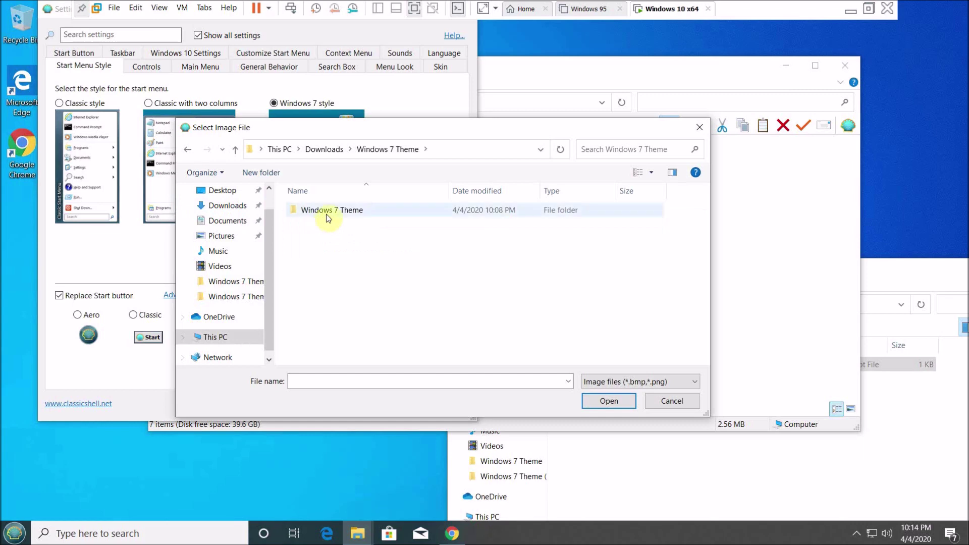
double_click(328, 213)
double_click(328, 213)
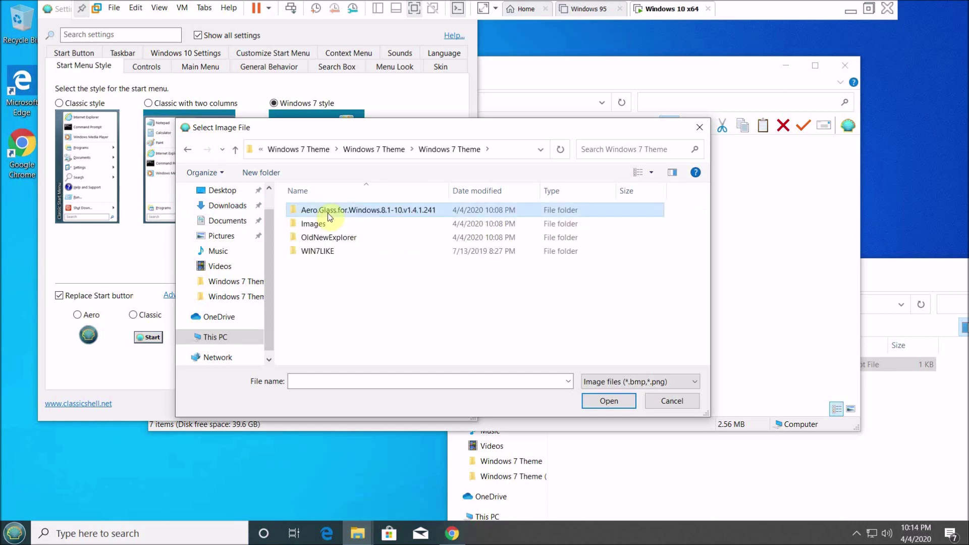
double_click(331, 224)
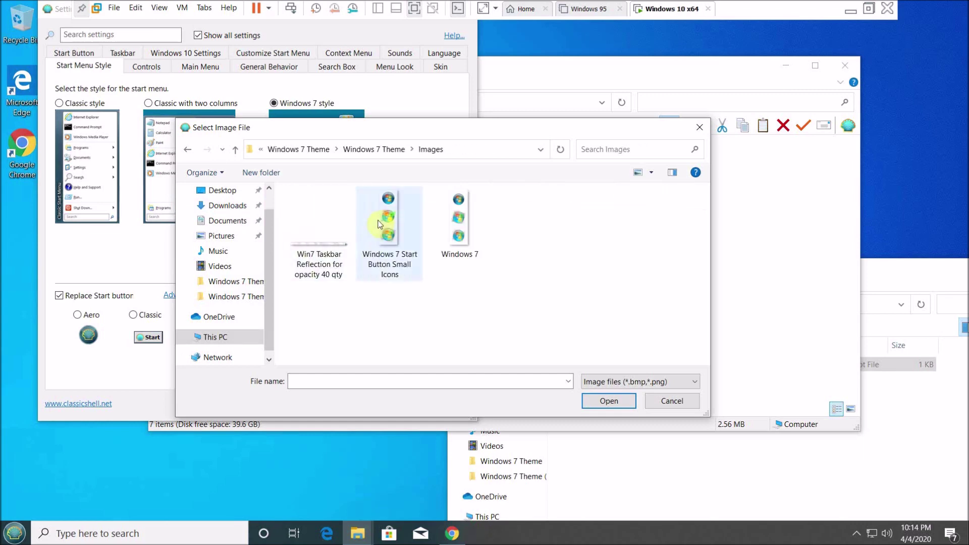
click(380, 225)
click(472, 207)
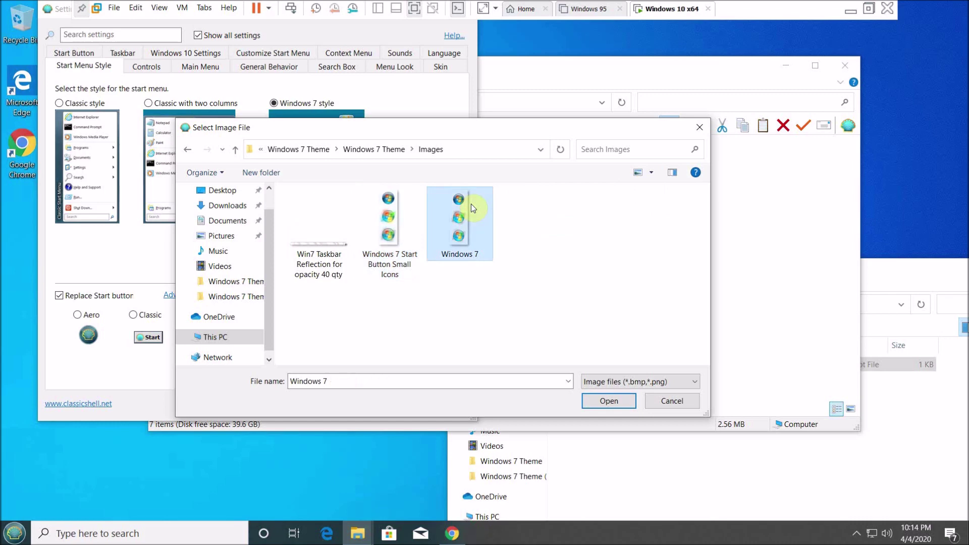
click(608, 401)
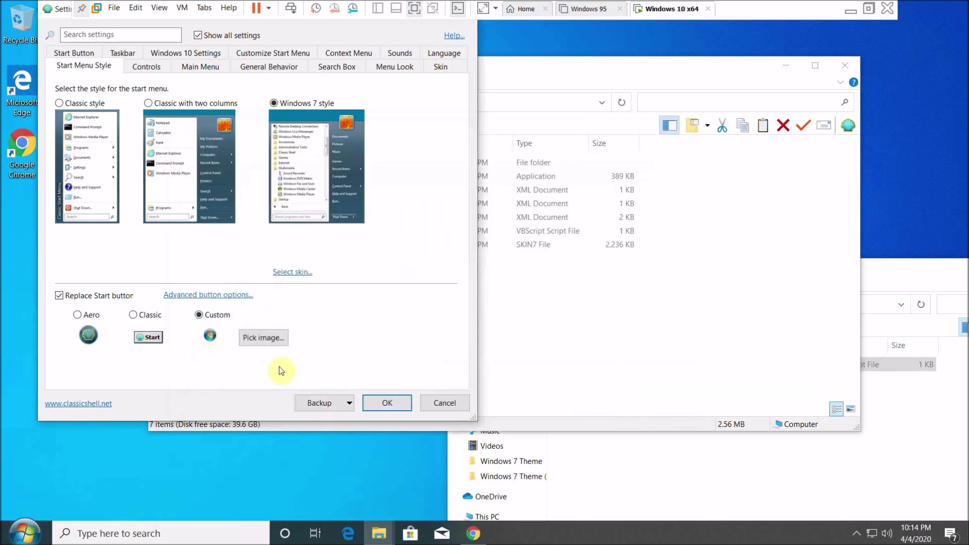
click(283, 344)
click(392, 266)
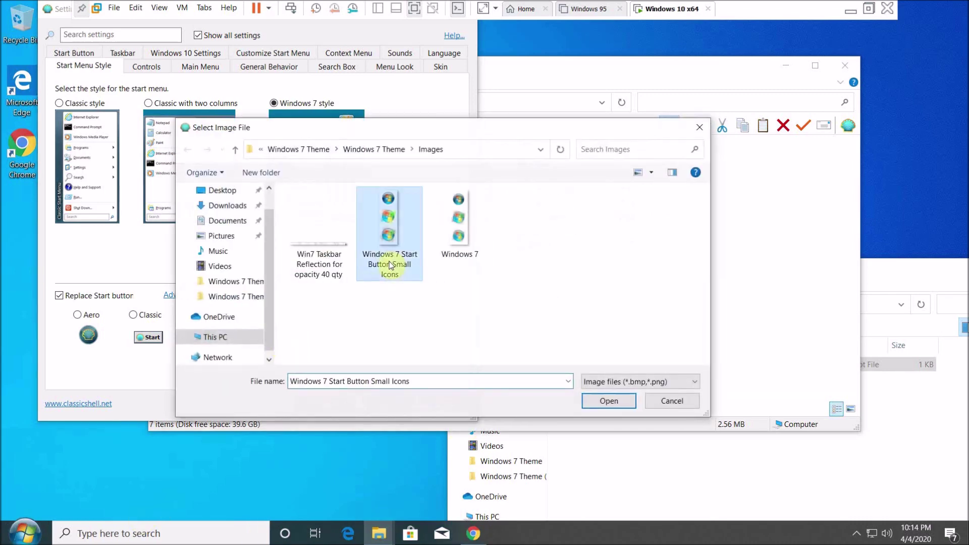
click(604, 399)
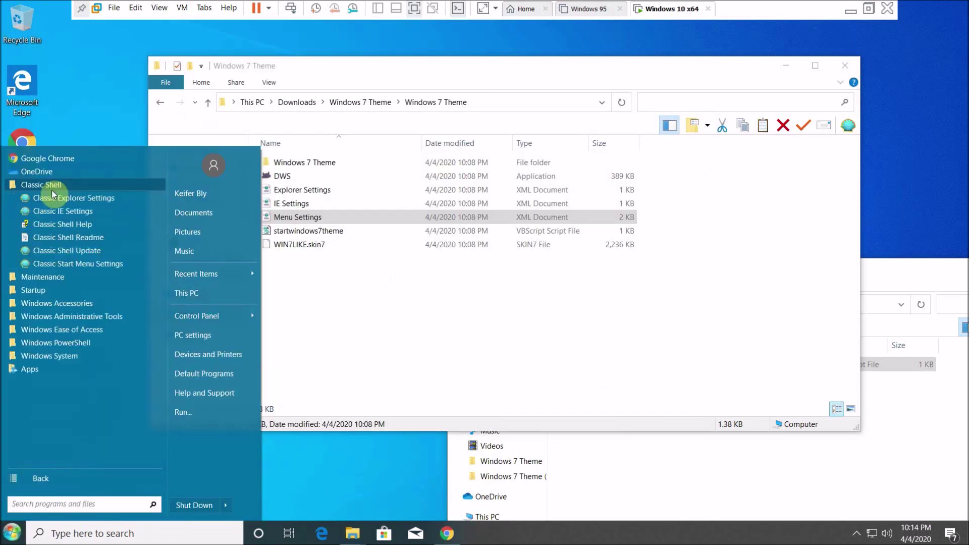
Load Classic IE Settings from the theme's IE Settings XML file and confirm with OK
click(61, 209)
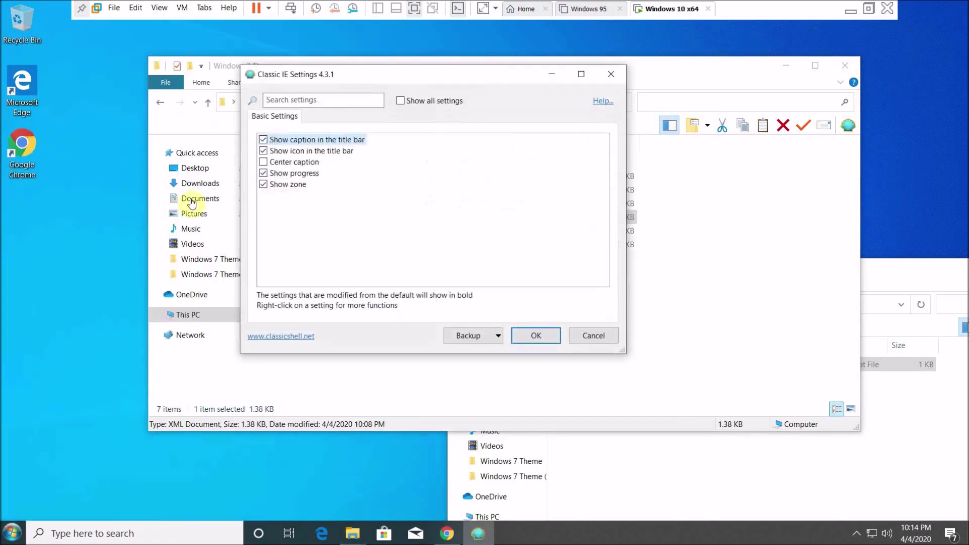
click(474, 335)
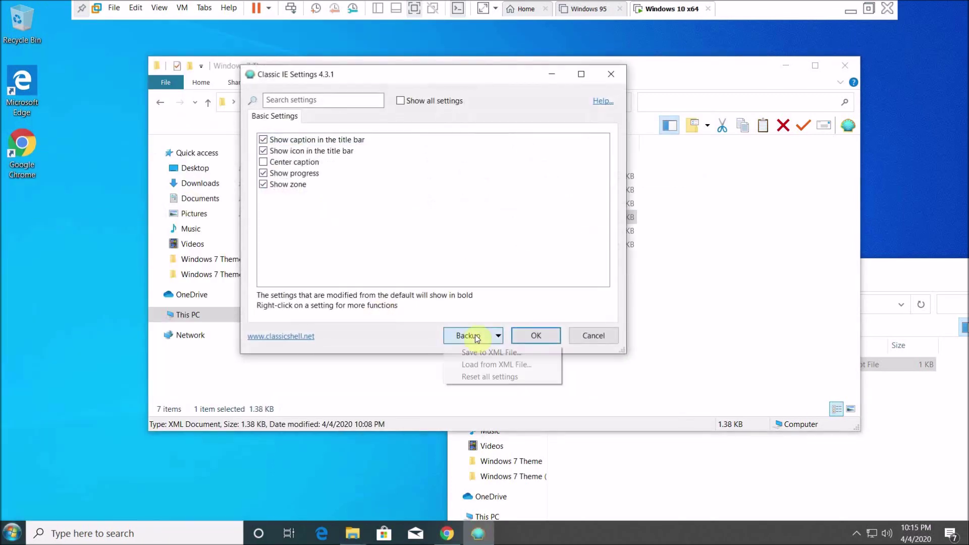
click(498, 367)
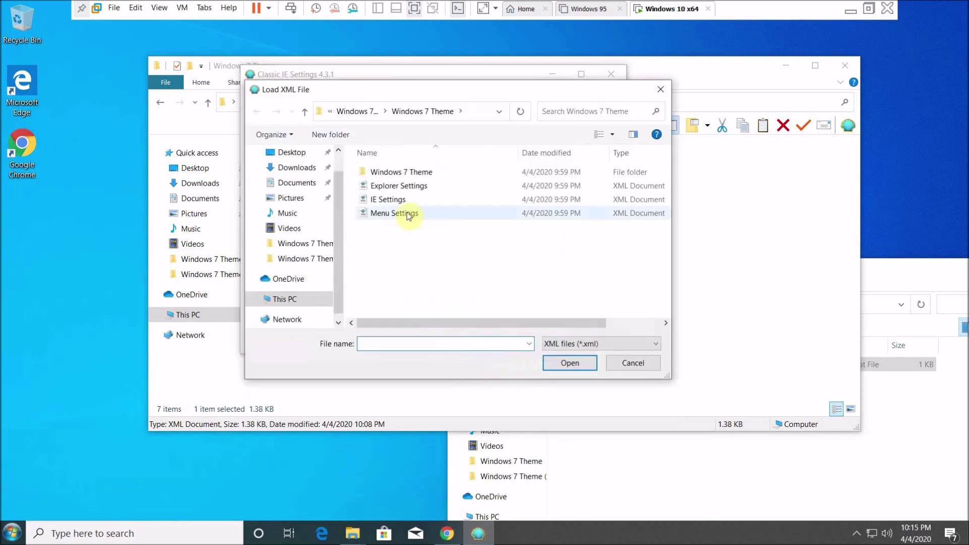
click(396, 200)
click(559, 366)
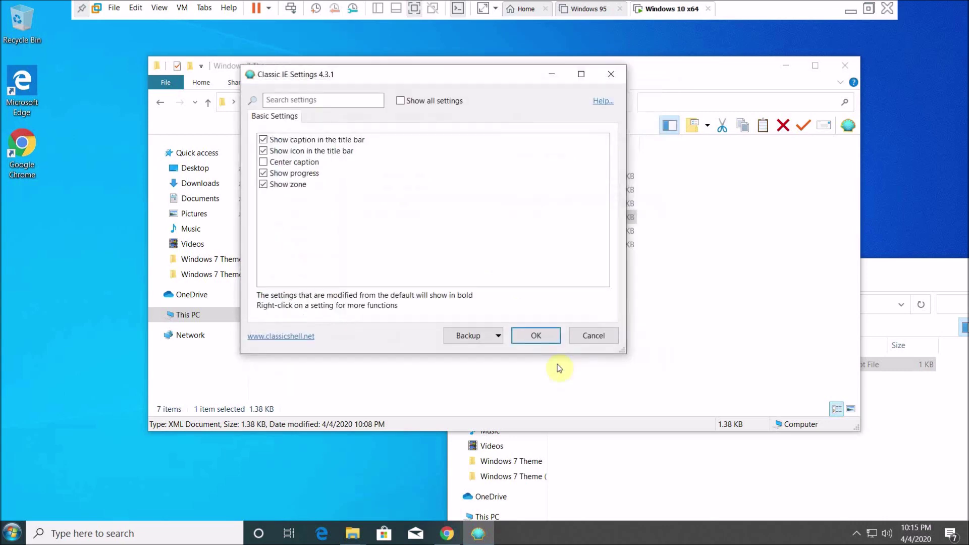
click(528, 345)
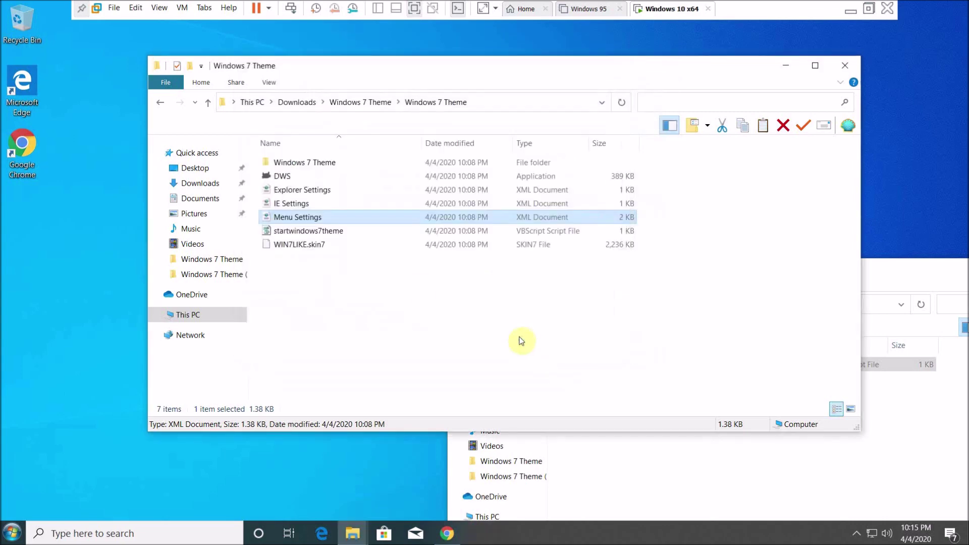
click(317, 206)
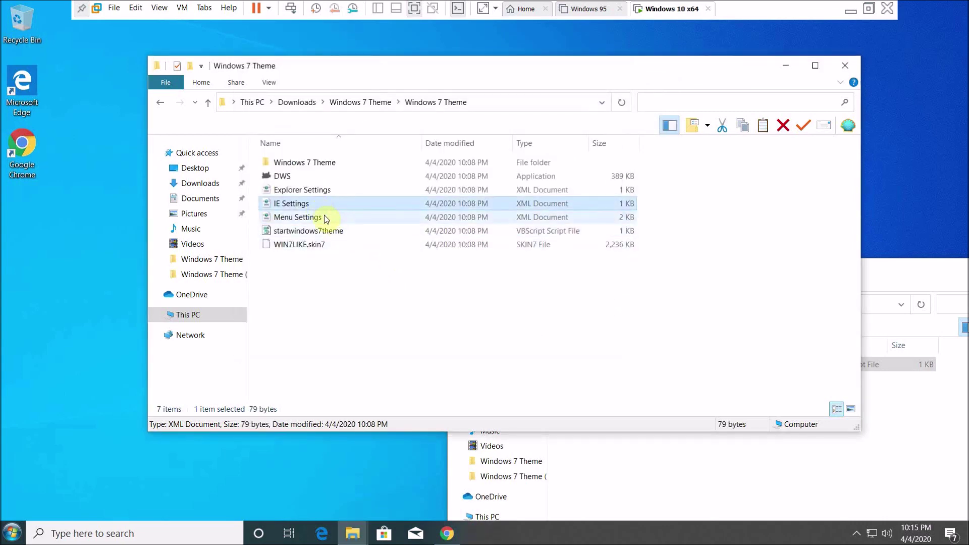
click(324, 215)
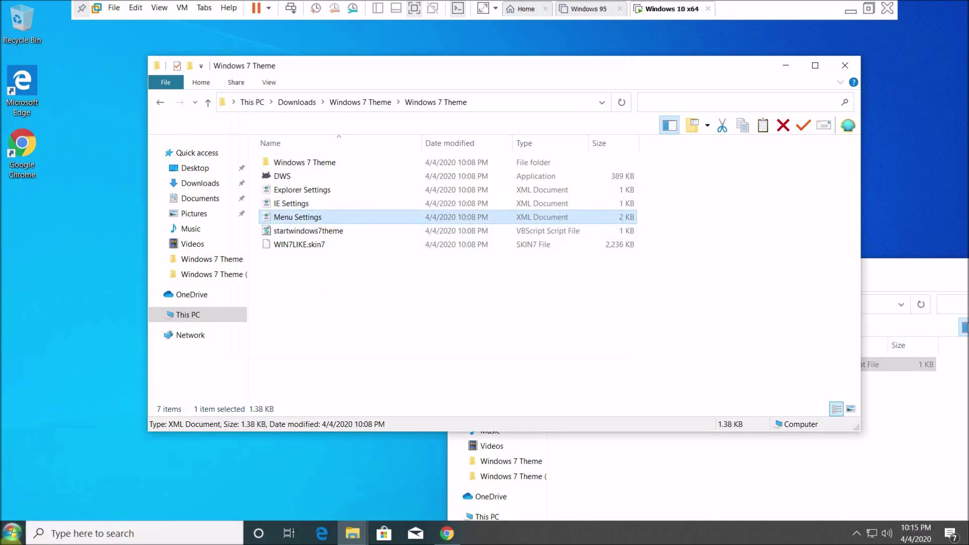
click(12, 533)
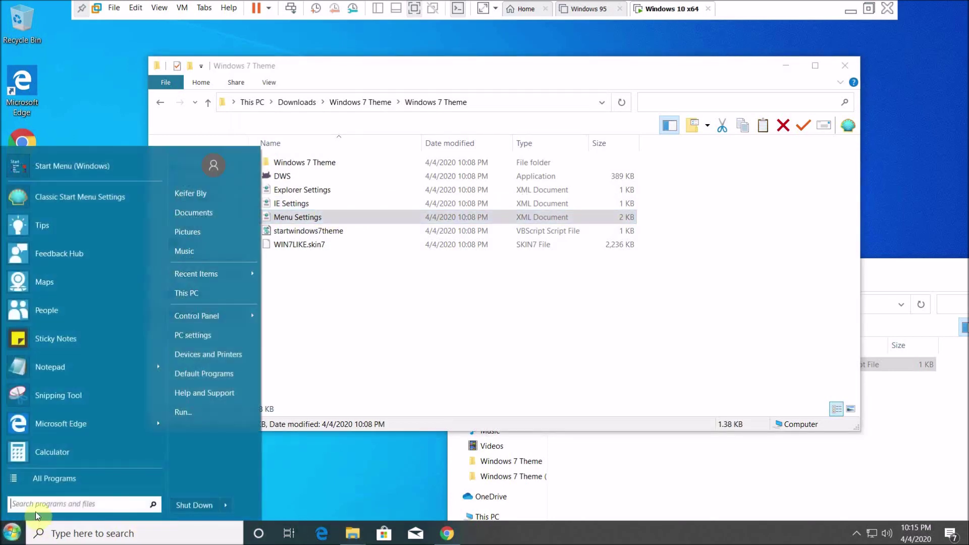
Load Classic Start Menu settings from Downloads\Windows 7 Theme\Windows 7 Theme\Menu Settings and view the new Start menu
text(class)
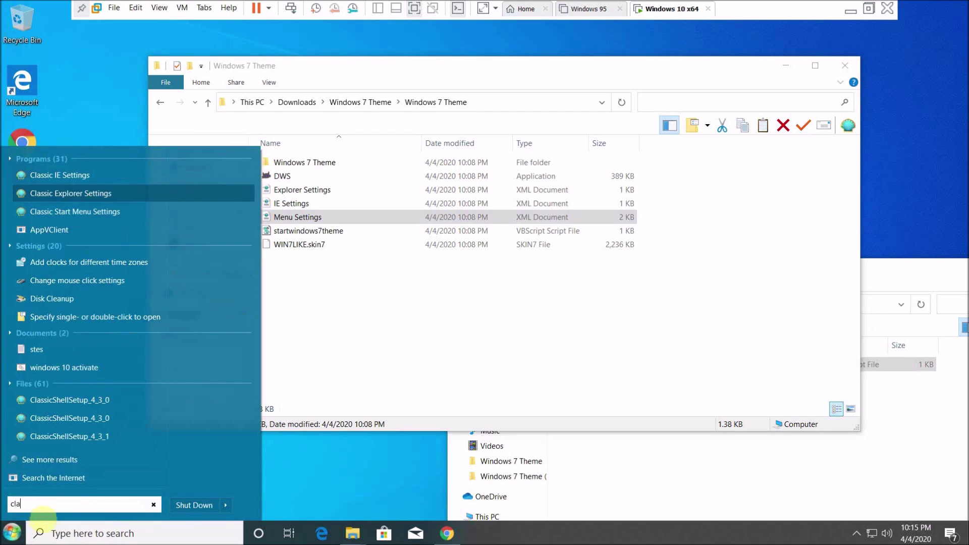
click(92, 219)
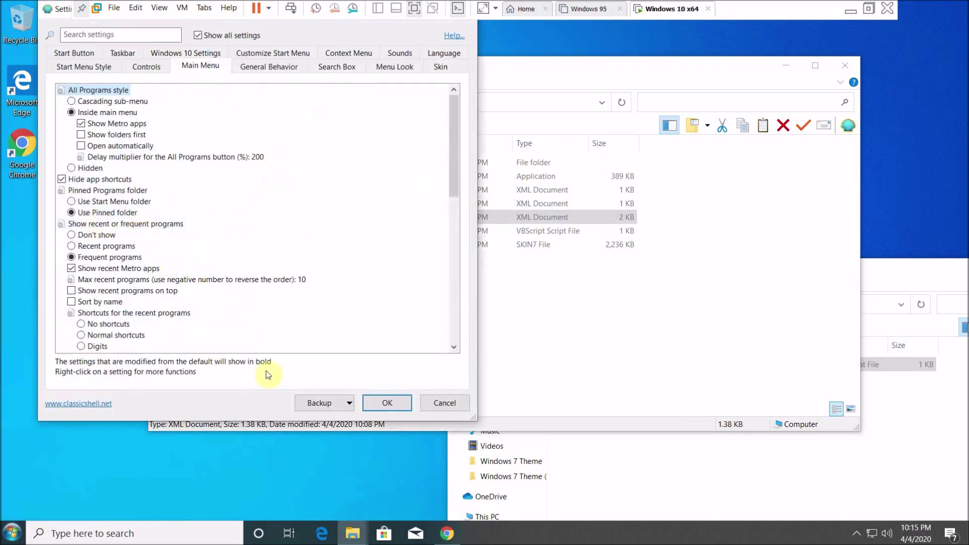
click(322, 403)
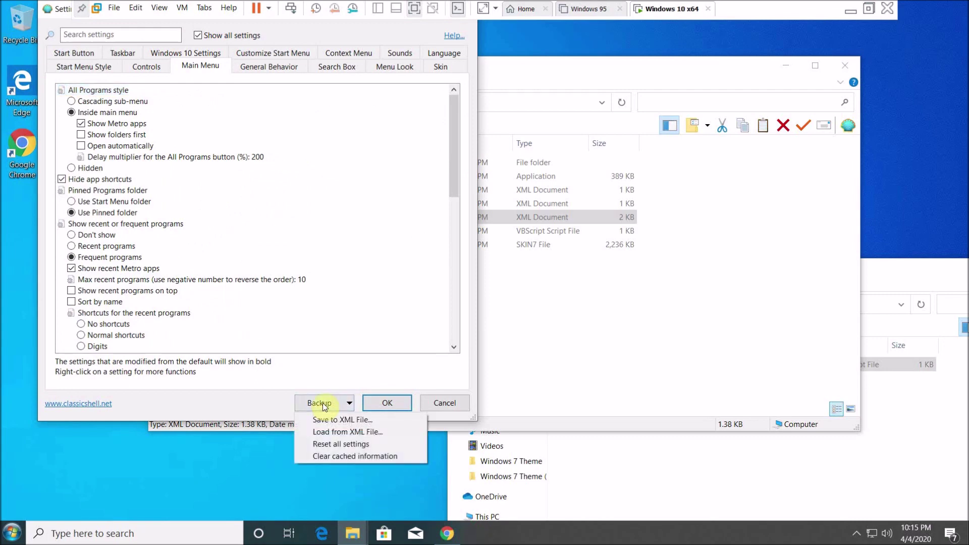
click(352, 431)
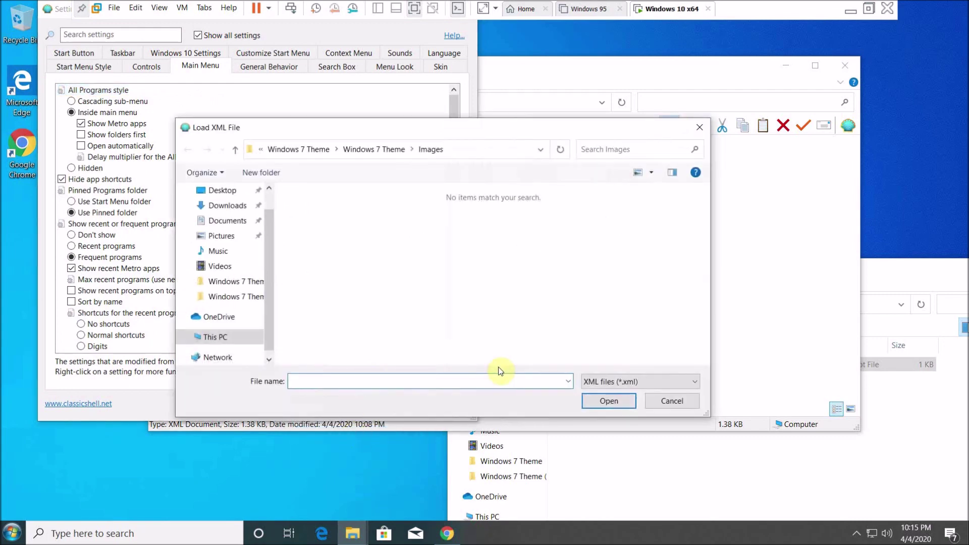
click(218, 211)
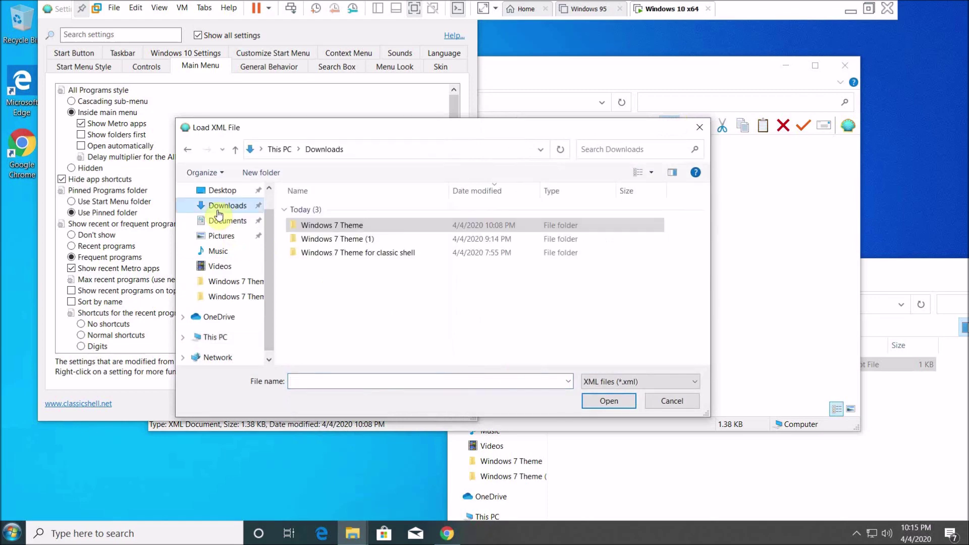
double_click(334, 225)
double_click(329, 213)
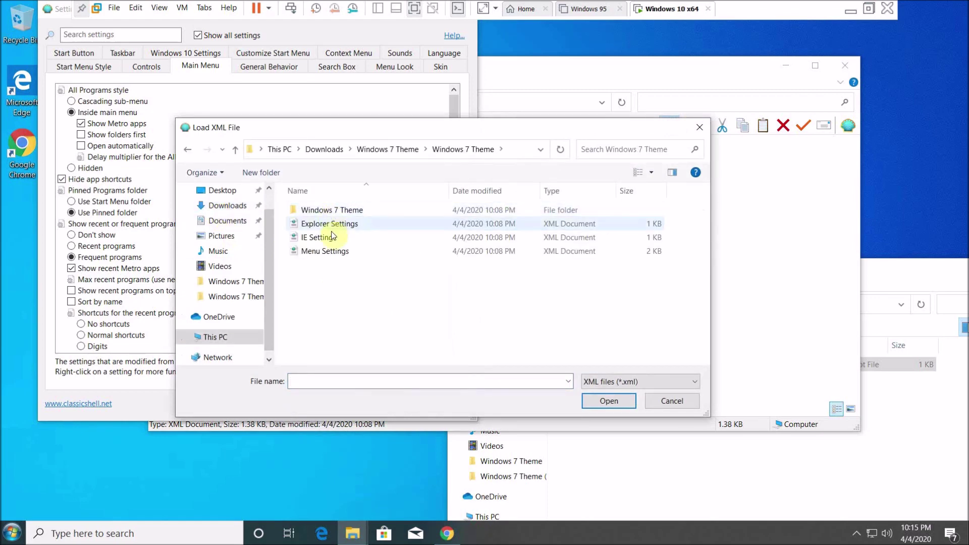
click(336, 258)
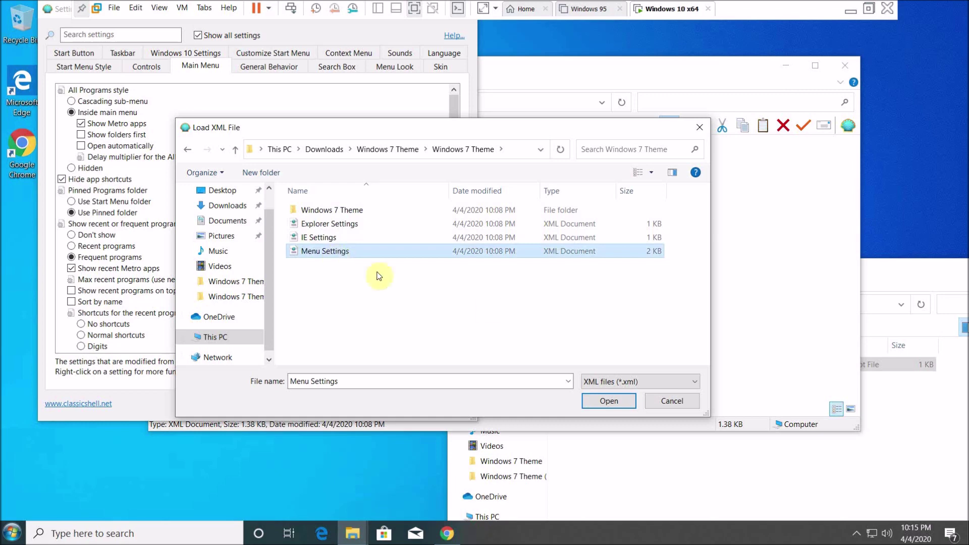
click(628, 403)
click(387, 403)
key(super)
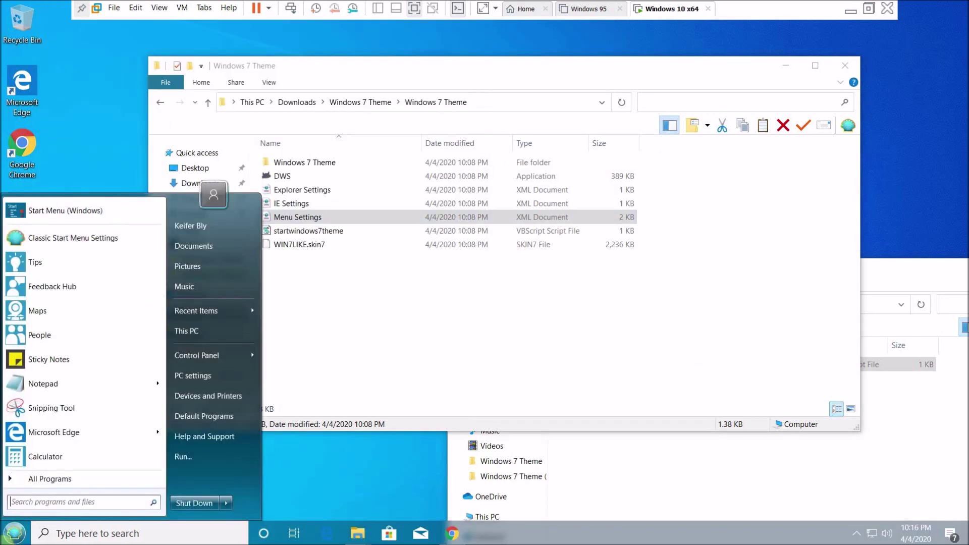
Close the compressed and extracted Windows 7 Theme windows, then open Start and focus the taskbar search
click(352, 538)
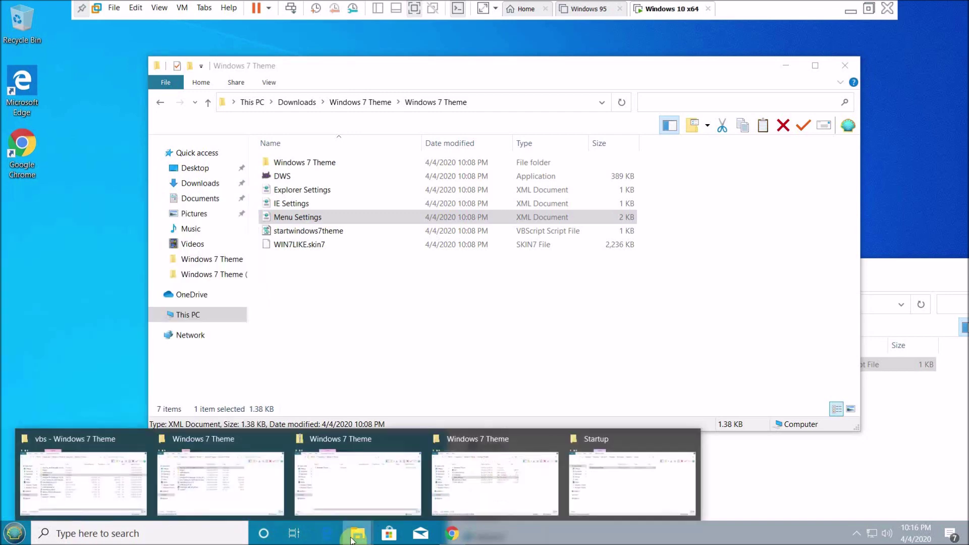
click(316, 492)
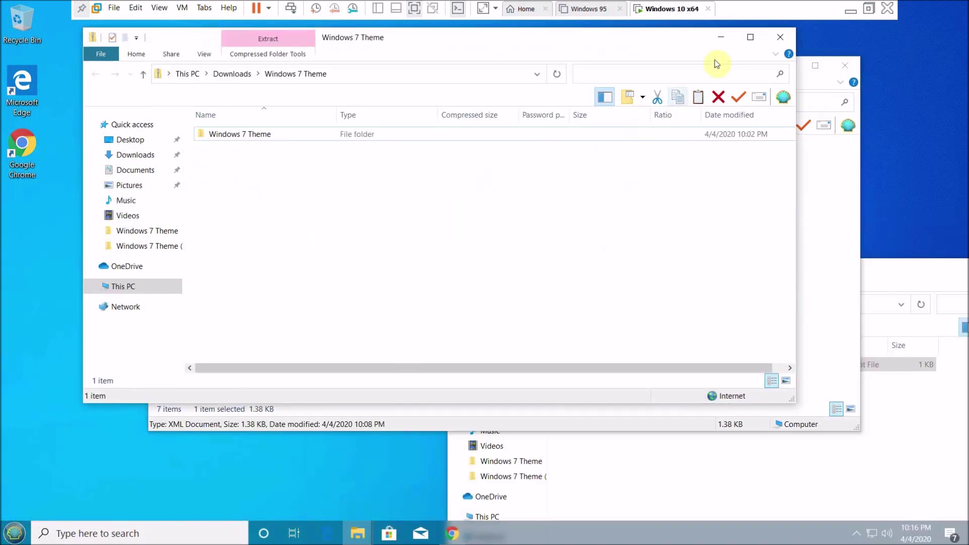
click(781, 36)
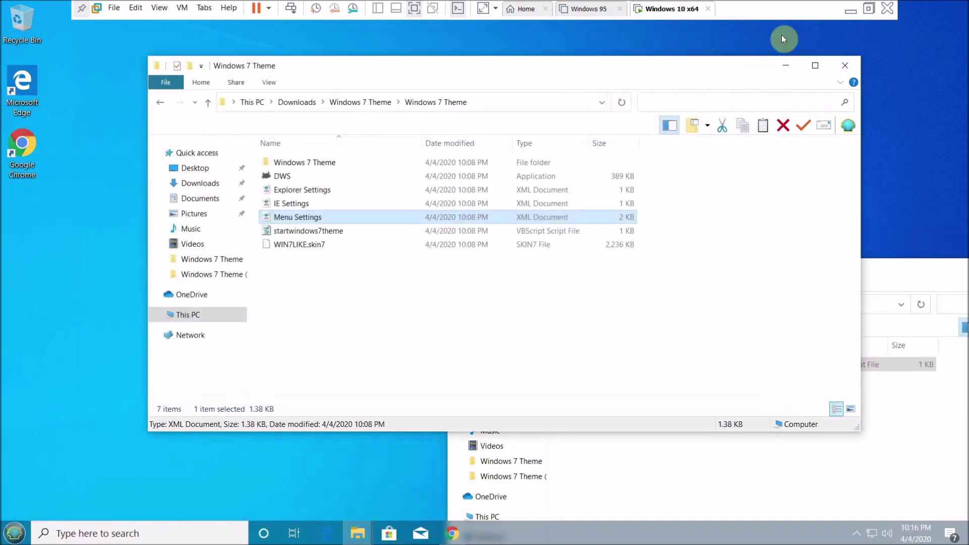
click(845, 67)
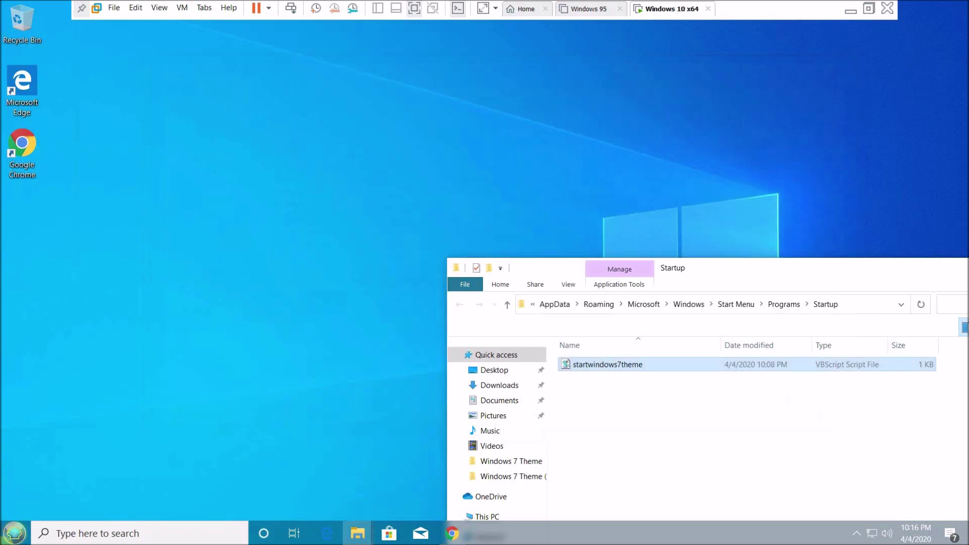
click(15, 533)
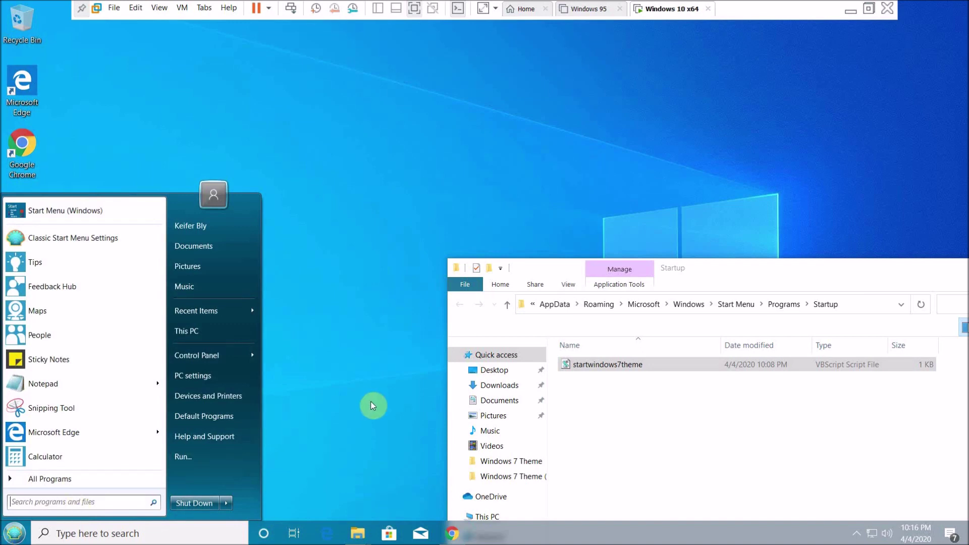
click(153, 534)
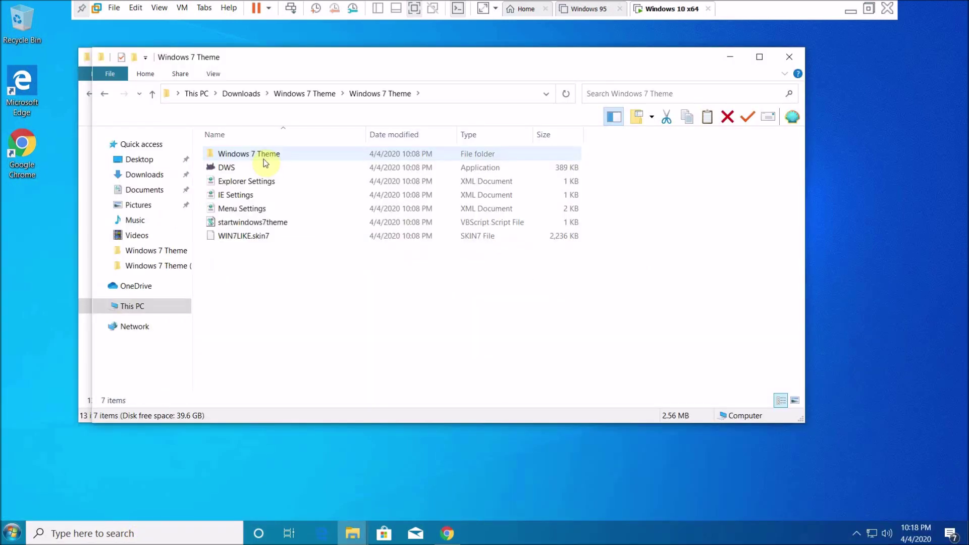
Run install_x64 from Windows 7 Theme\Aero.Glass\x64 as administrator
double_click(264, 160)
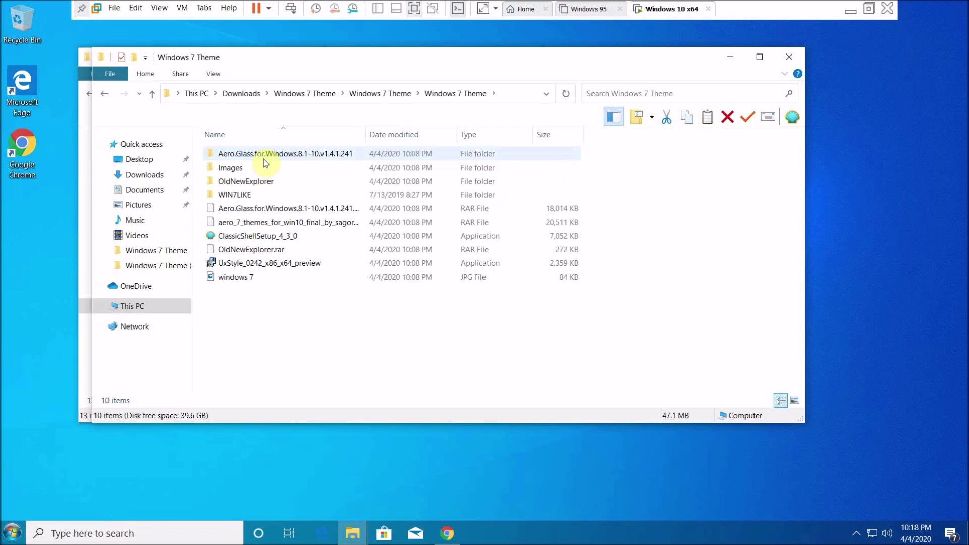
double_click(242, 154)
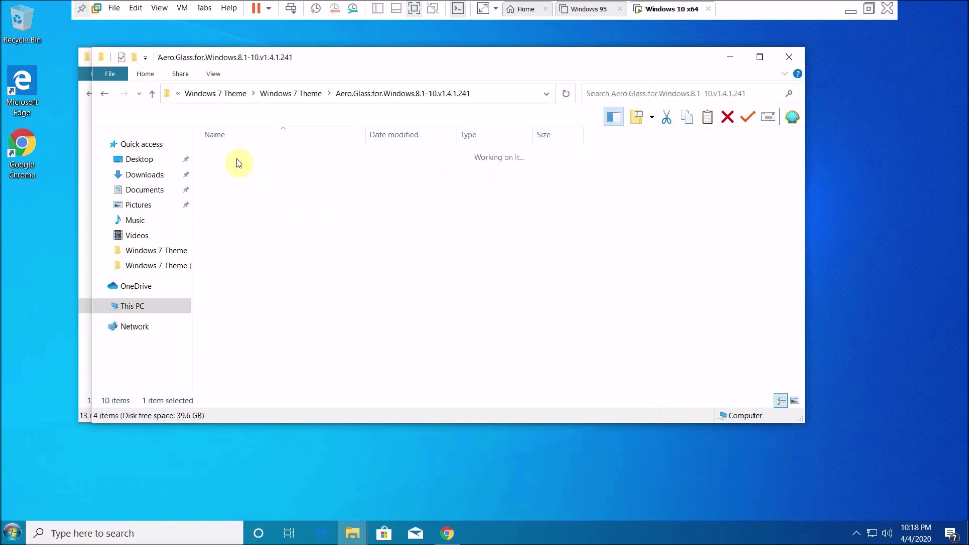
double_click(236, 169)
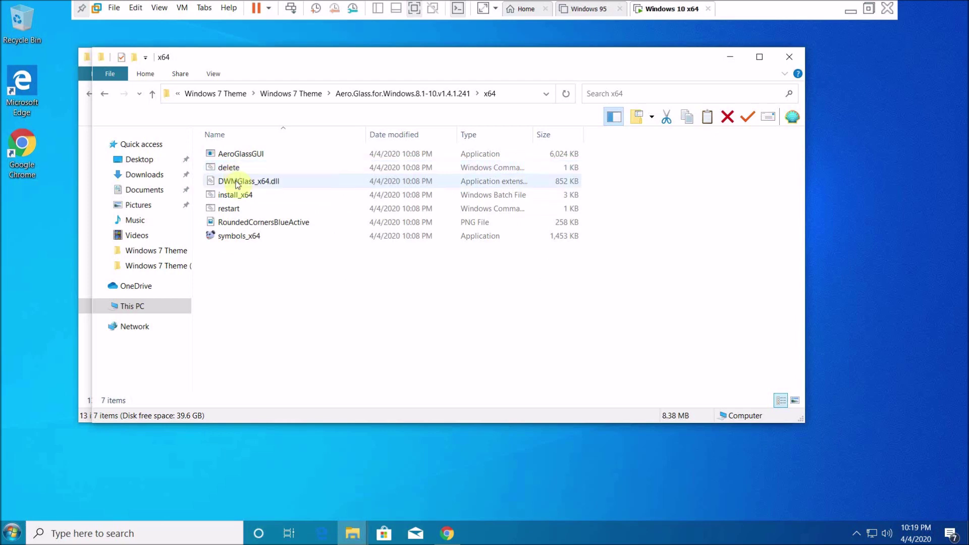
right_click(240, 197)
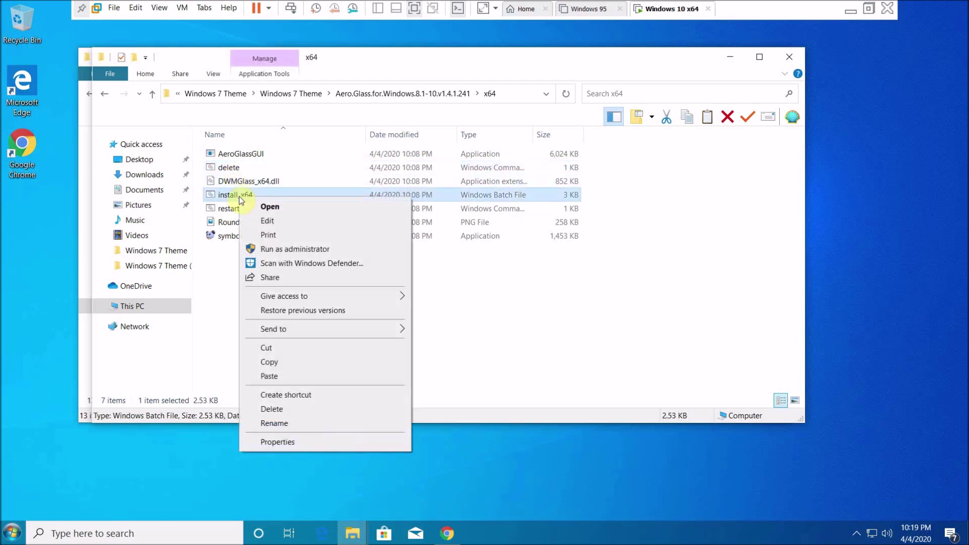
click(273, 250)
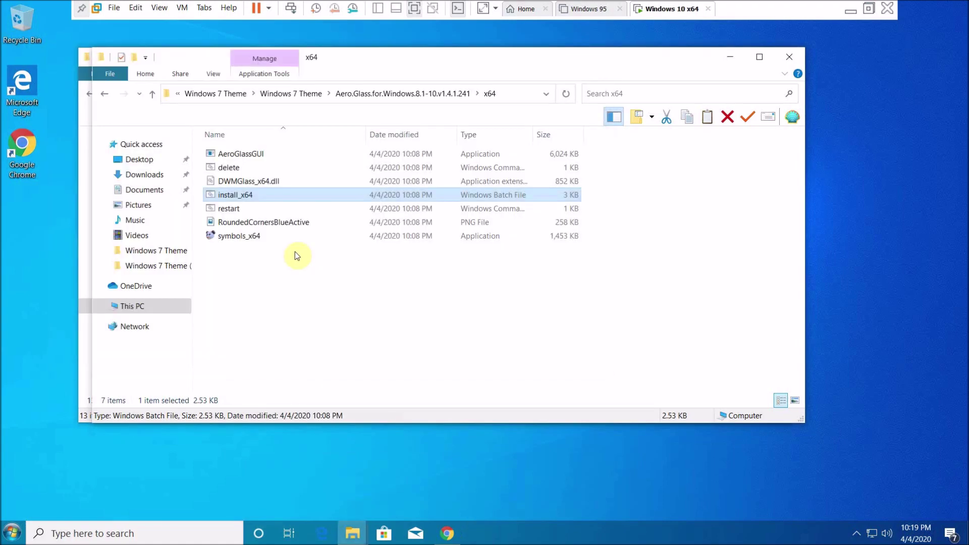
Close the extra Desktop Explorer window and launch AeroGlassGUI from the x64 folder
click(352, 533)
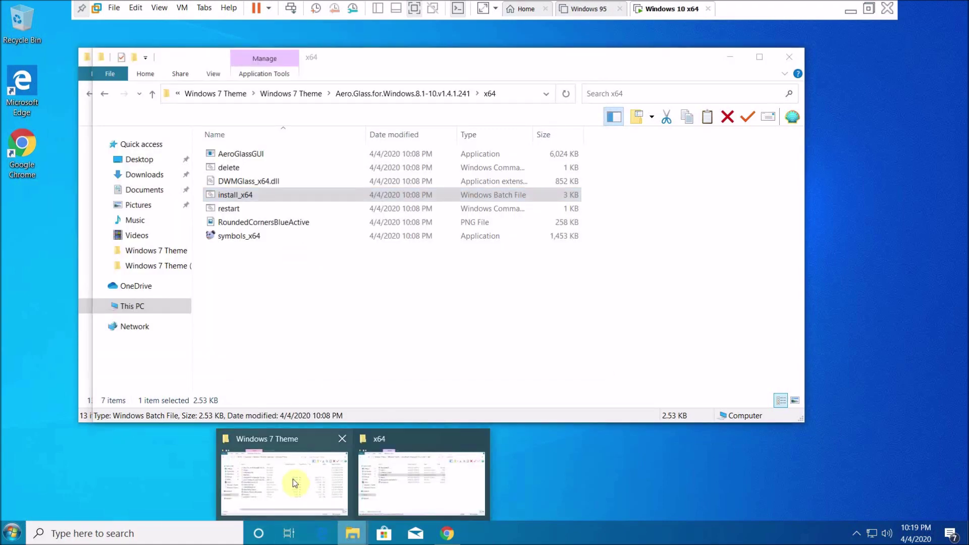
click(294, 483)
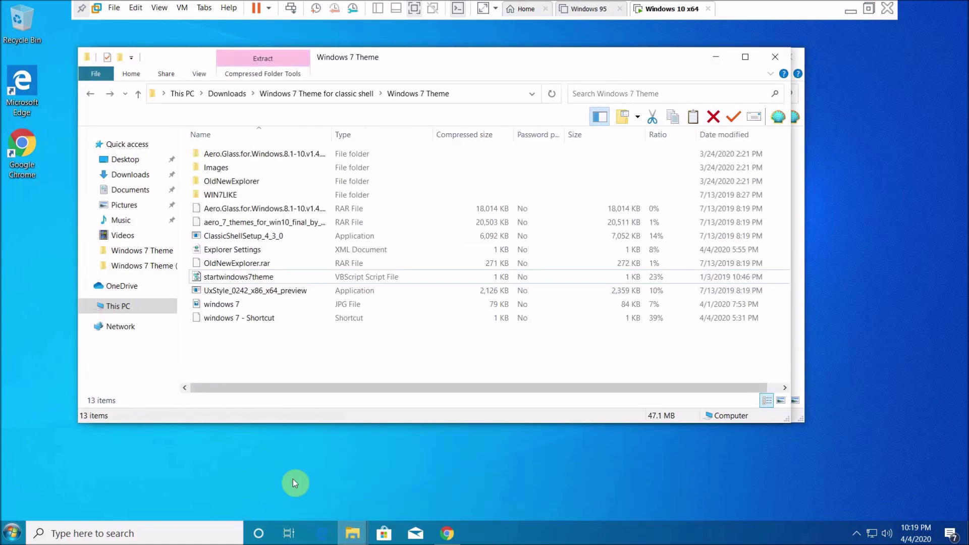
click(125, 167)
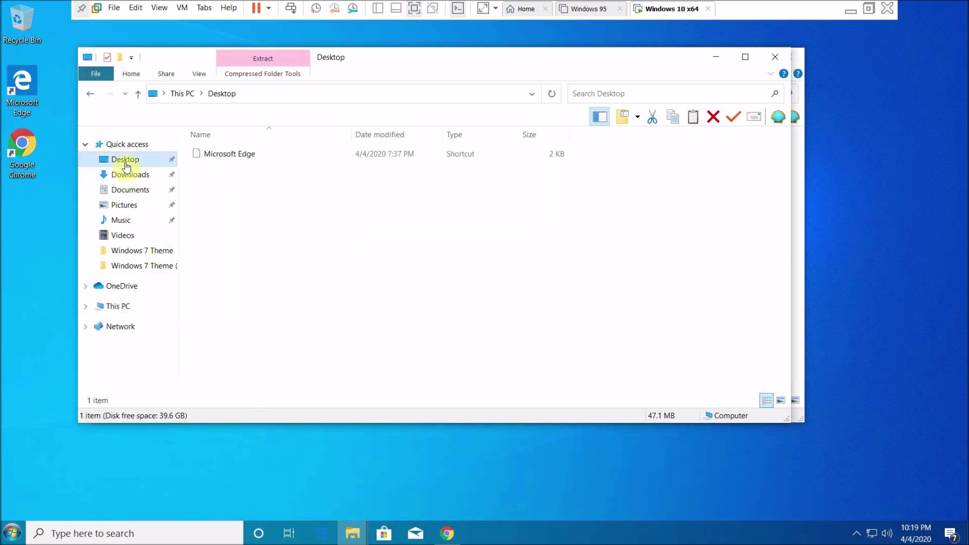
click(779, 59)
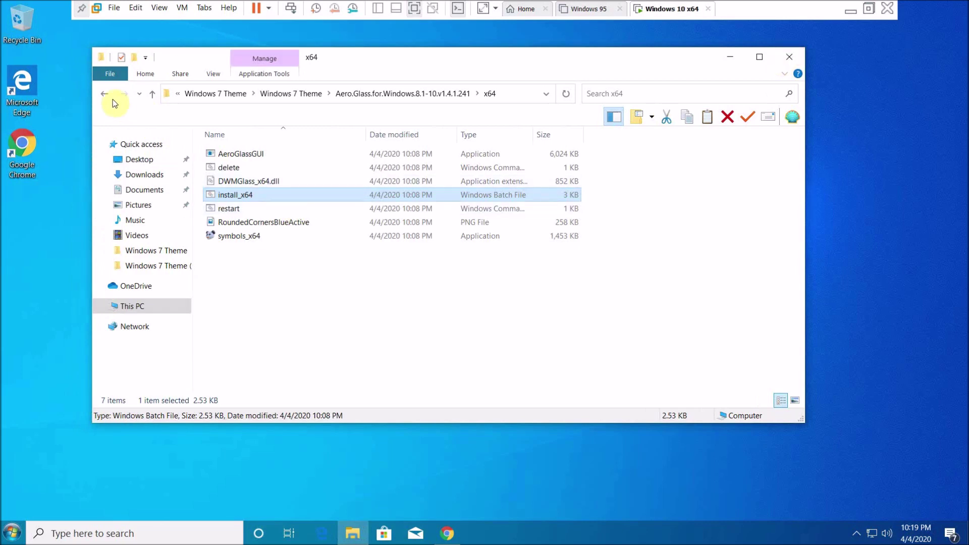
double_click(231, 155)
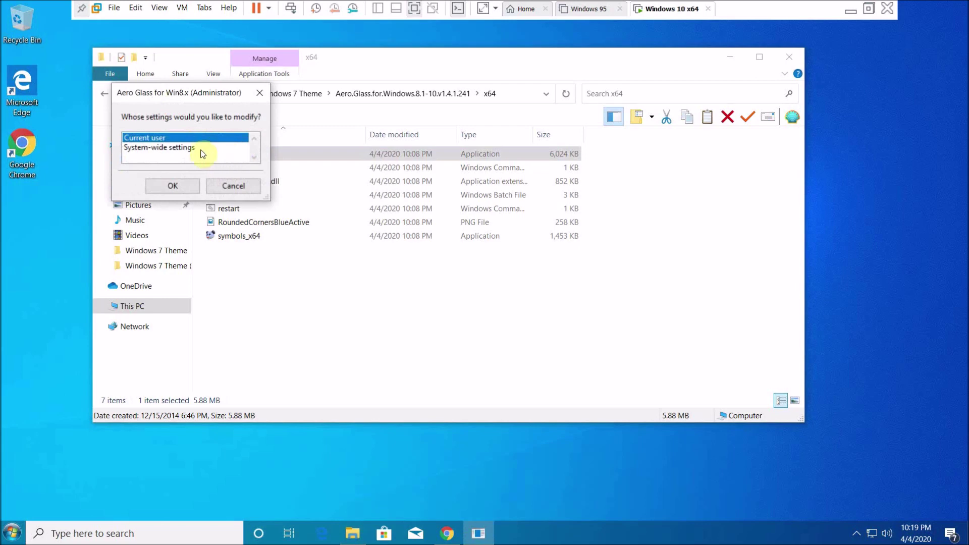
For the current user, set Aero Glass's theme atlas image to 'Win7 Taskbar Reflection for opacity 40 qty' and save
click(168, 187)
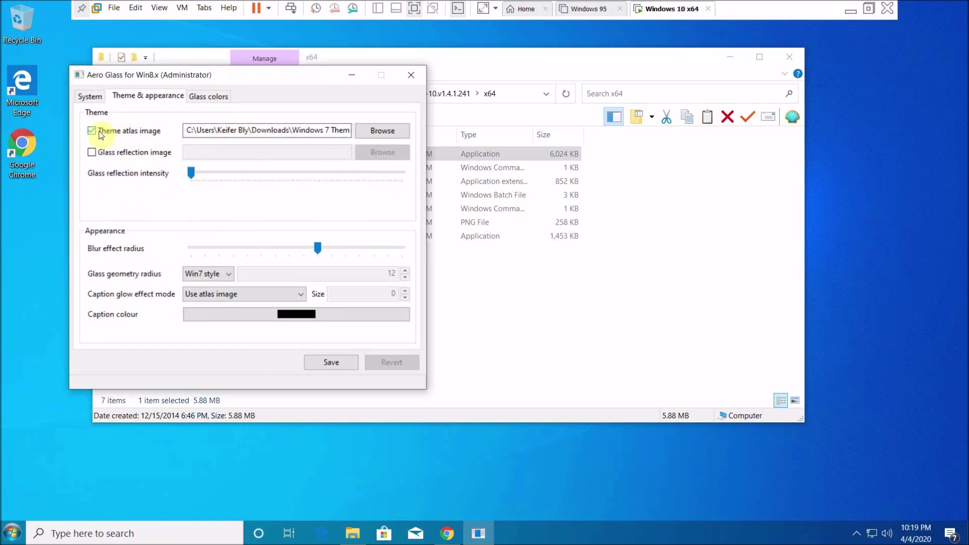
click(120, 156)
click(119, 157)
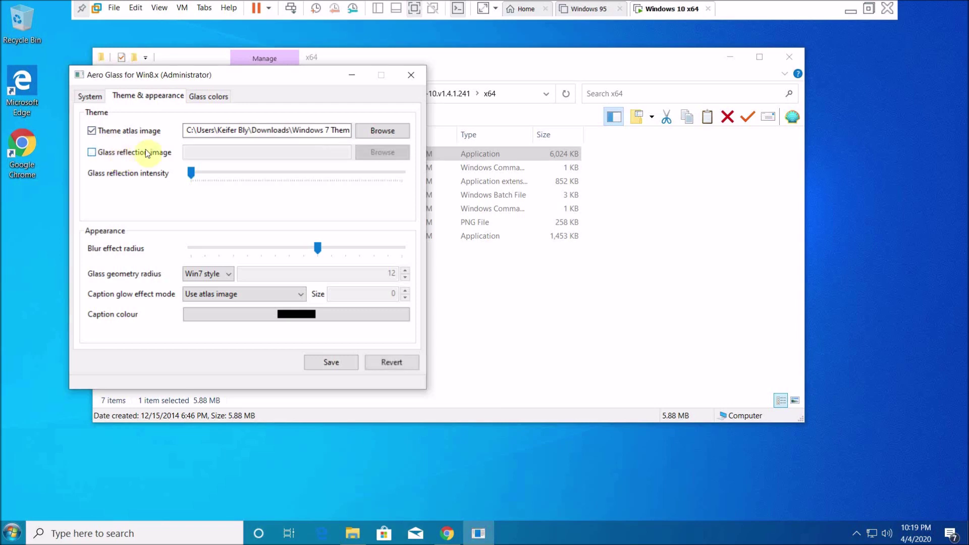
click(382, 131)
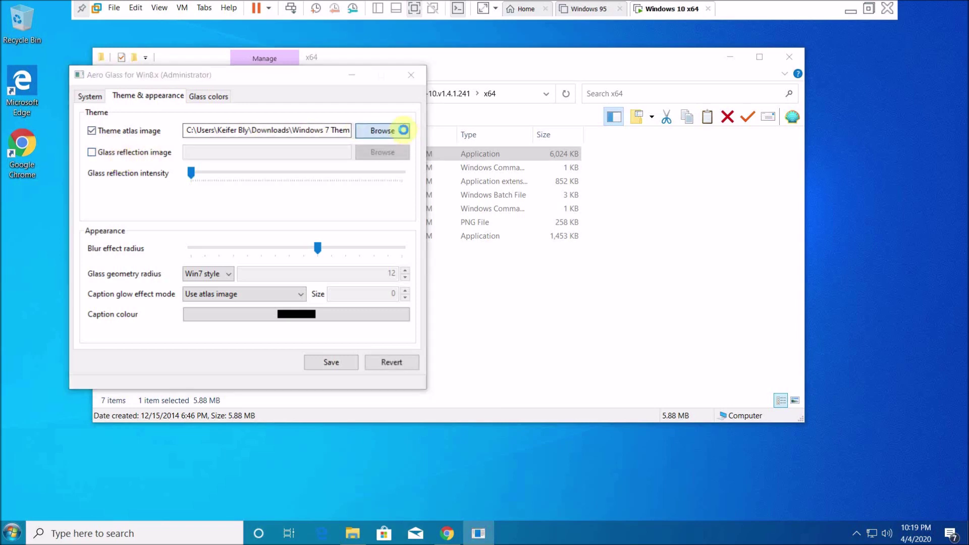
click(218, 218)
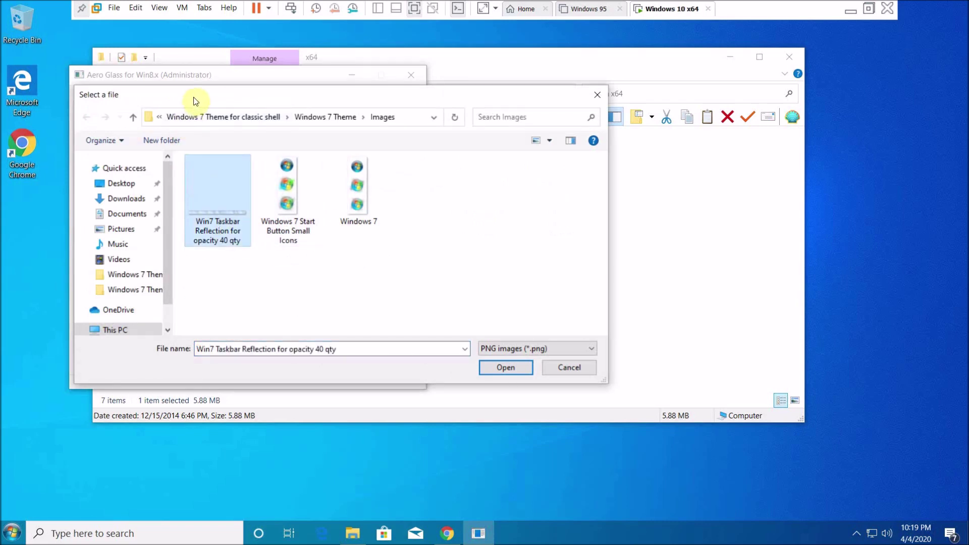
drag(194, 98, 396, 154)
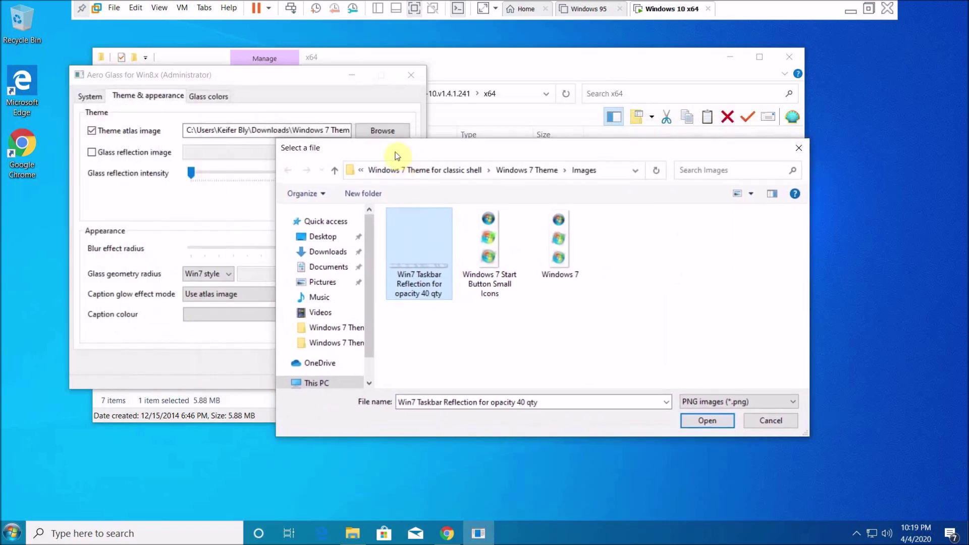
click(716, 424)
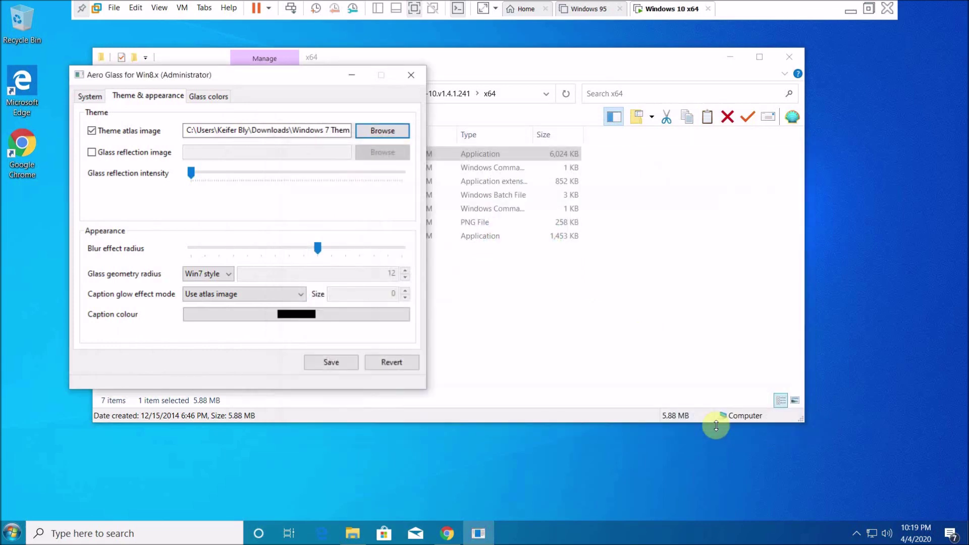
click(318, 369)
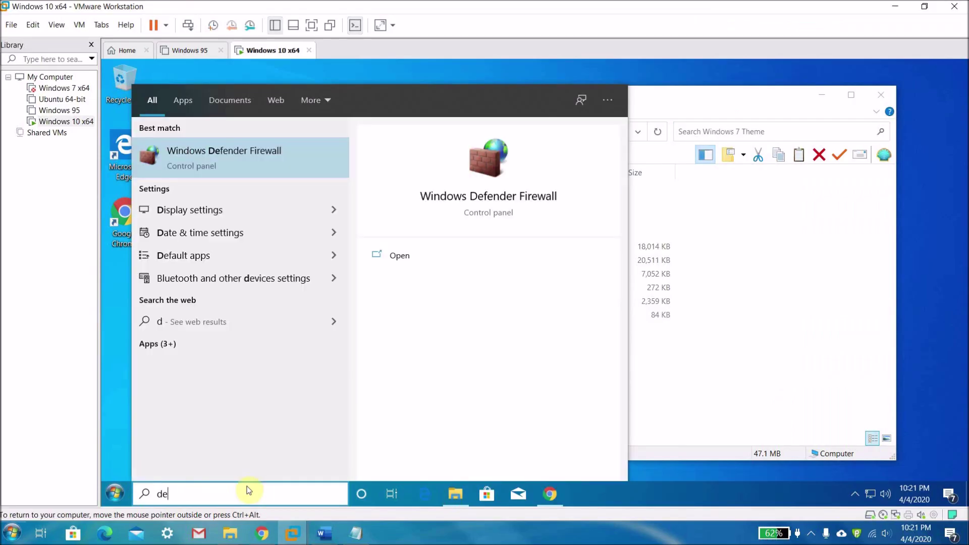
Clear the Start search, put the VM in full screen, and open Settings via a 'setting' search
text(sk)
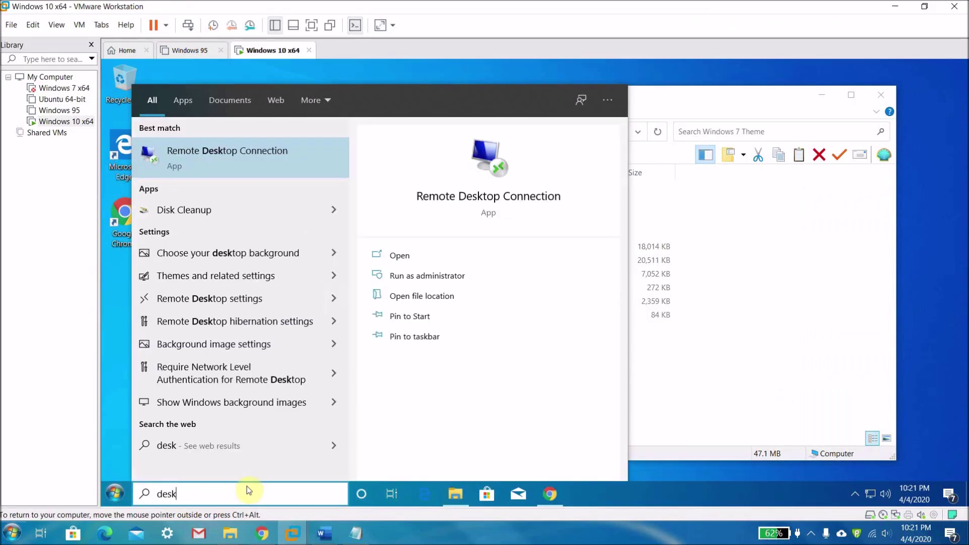
key(BackSpace)
key(BackSpace)
key(BackSpace)
key(BackSpace)
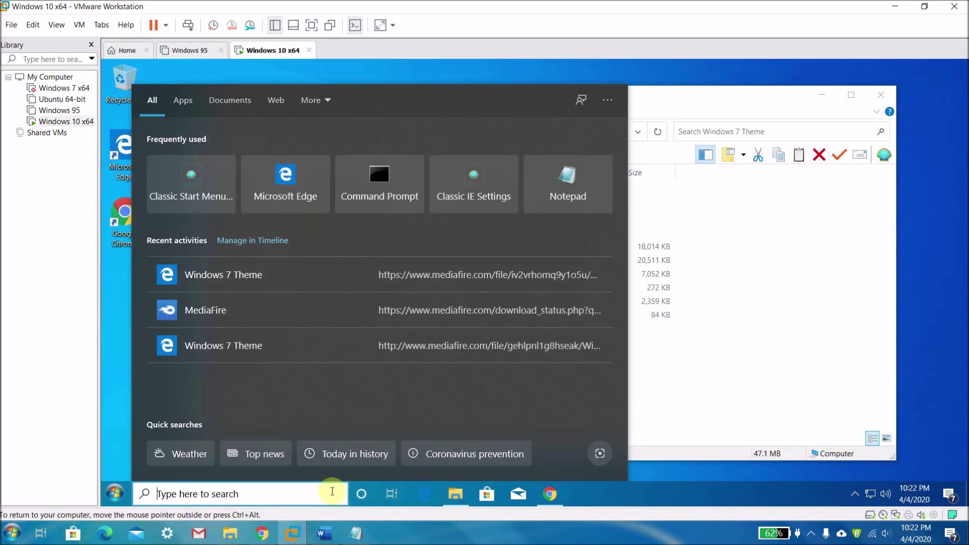
click(57, 24)
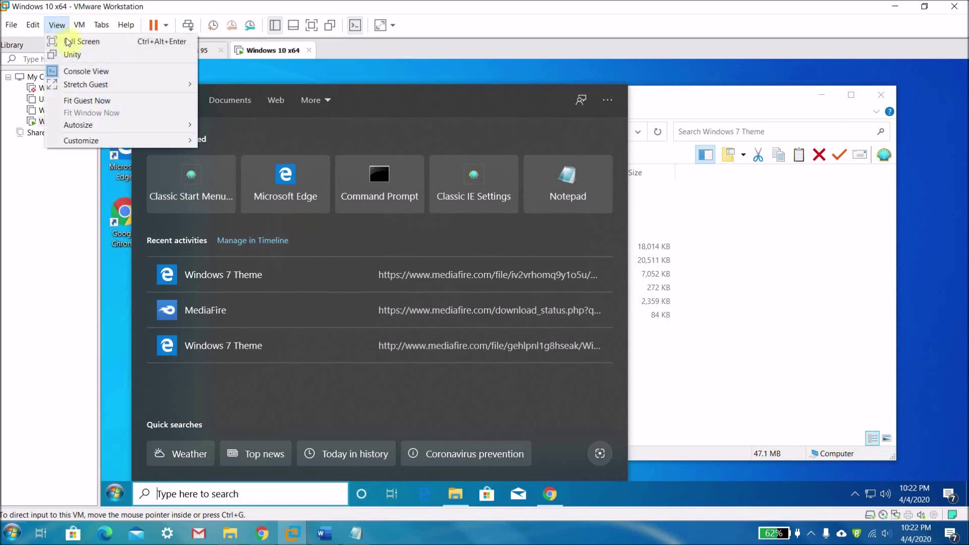
click(76, 39)
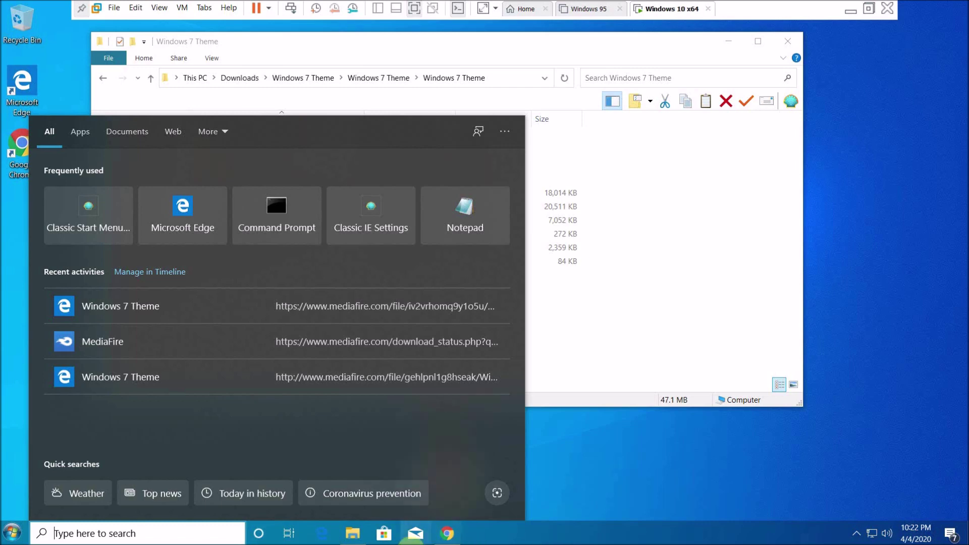
text(setting)
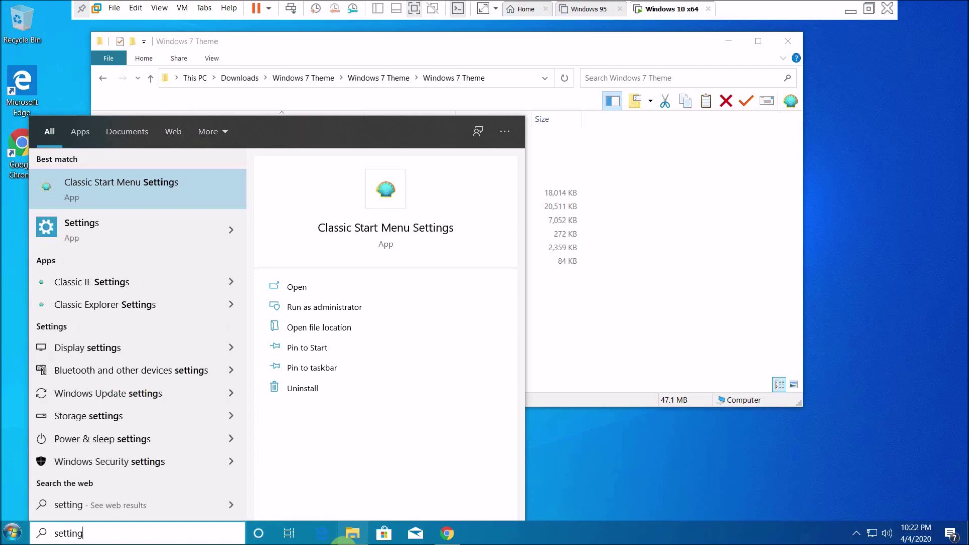
click(170, 237)
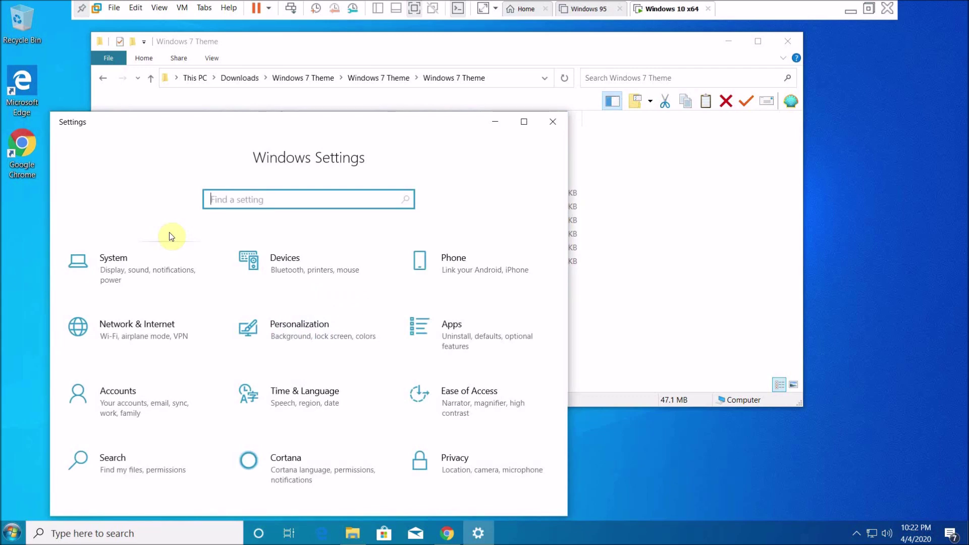
Set the desktop background to windows 7.jpg from Downloads > Windows 7 Theme > Windows 7 Theme
text(desk)
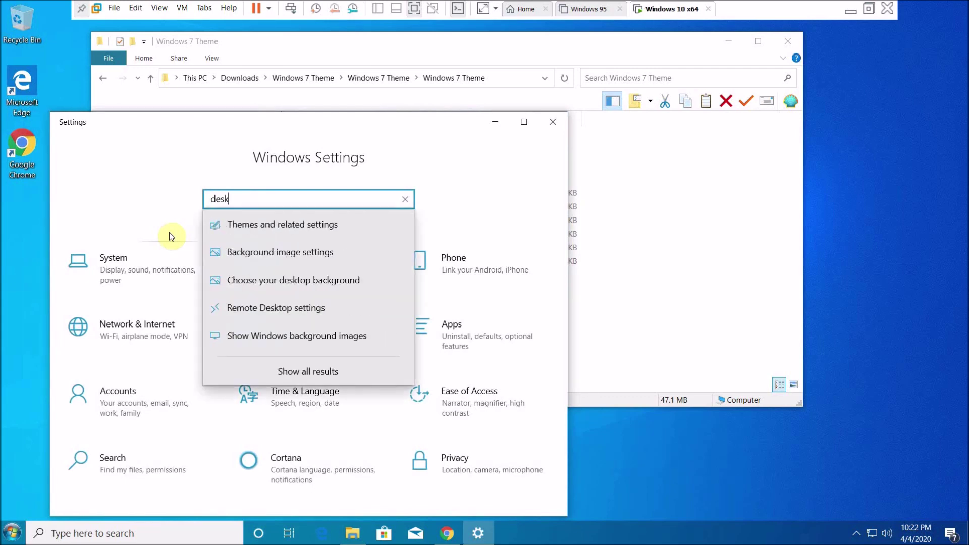
click(228, 281)
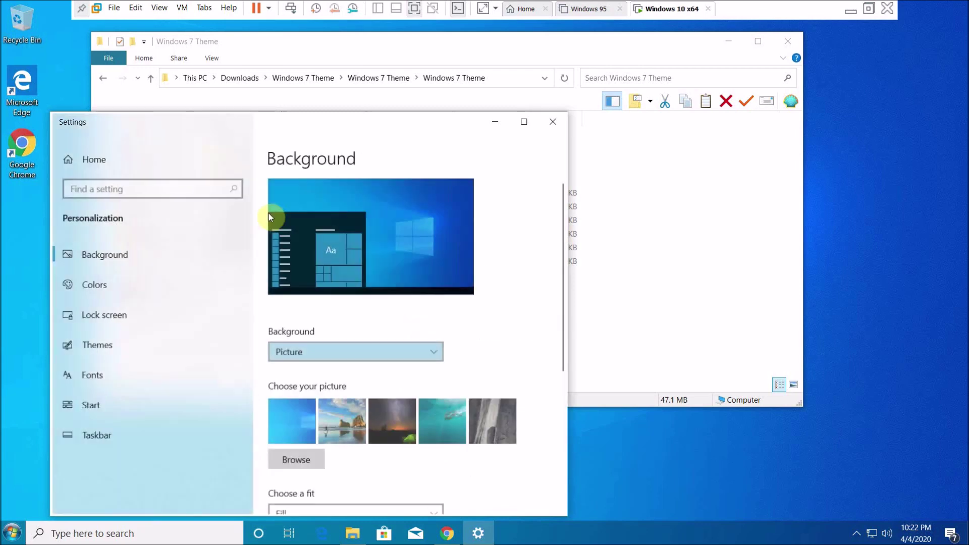
click(292, 456)
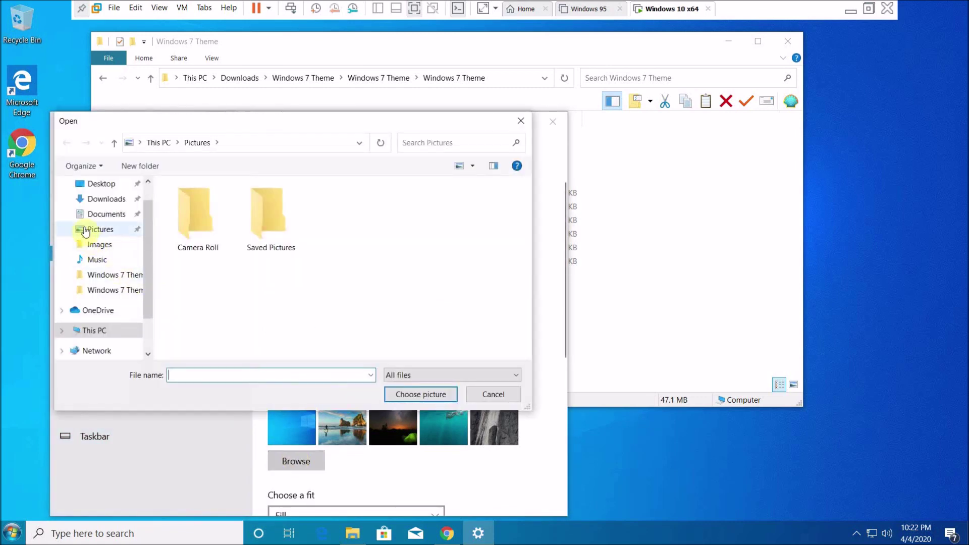
click(101, 202)
double_click(188, 219)
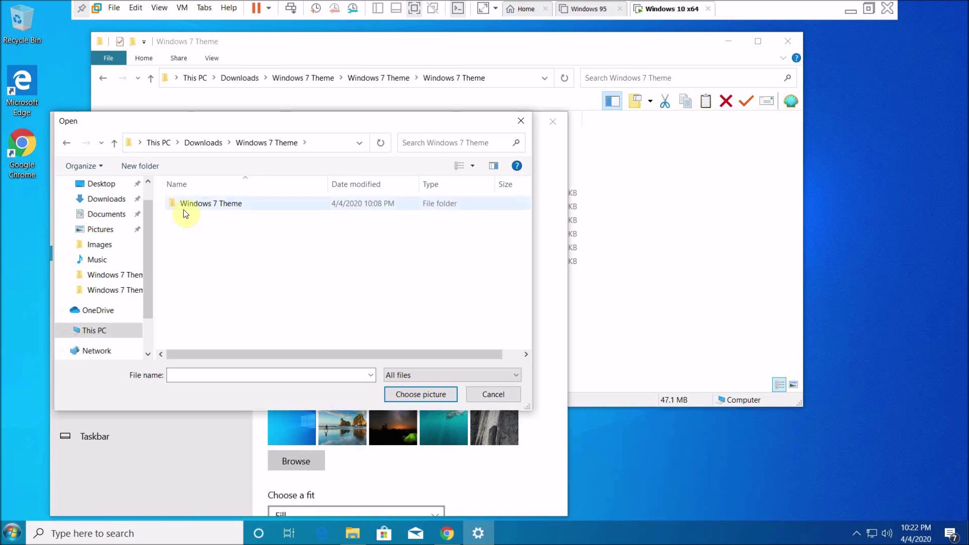
double_click(185, 209)
click(196, 258)
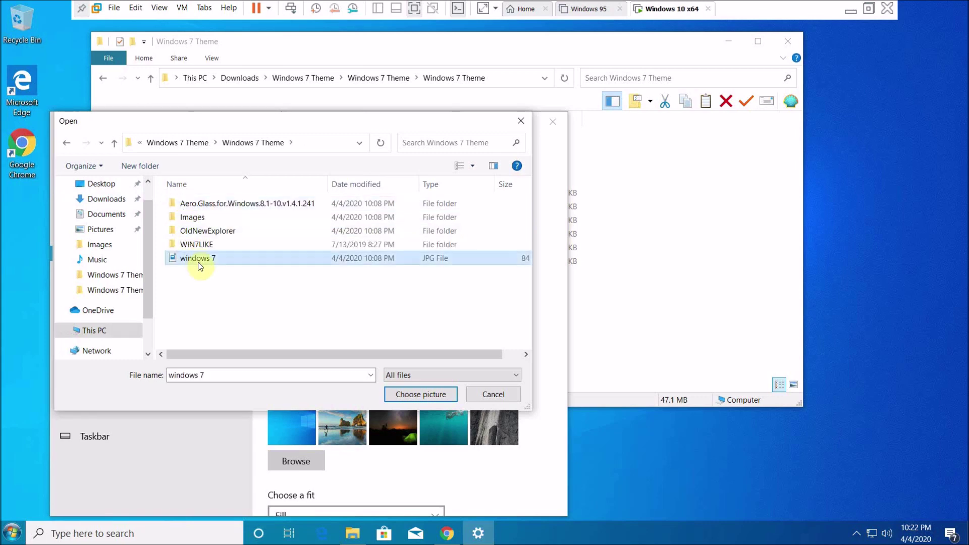
click(419, 394)
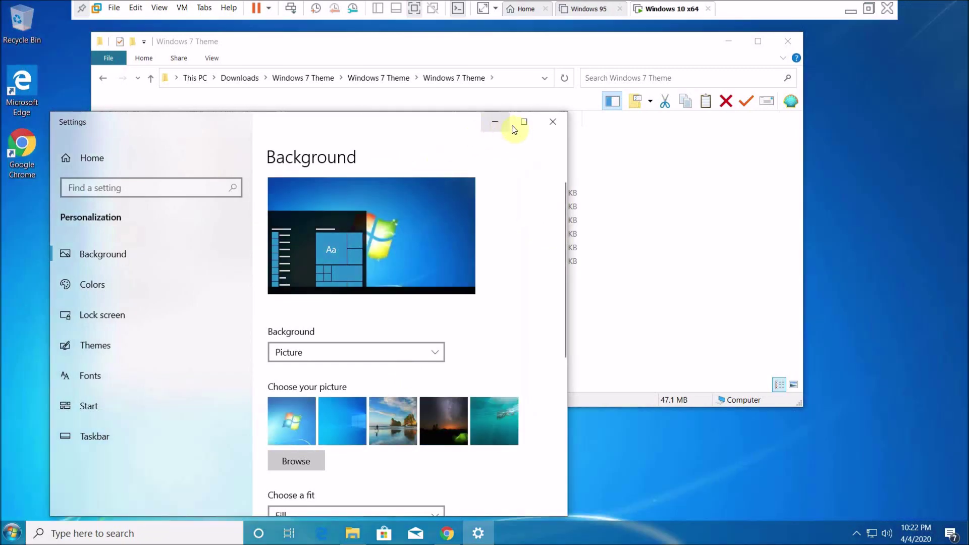
click(552, 122)
Close File Explorer and restart the VM from the Windows 7-style Start menu
click(789, 46)
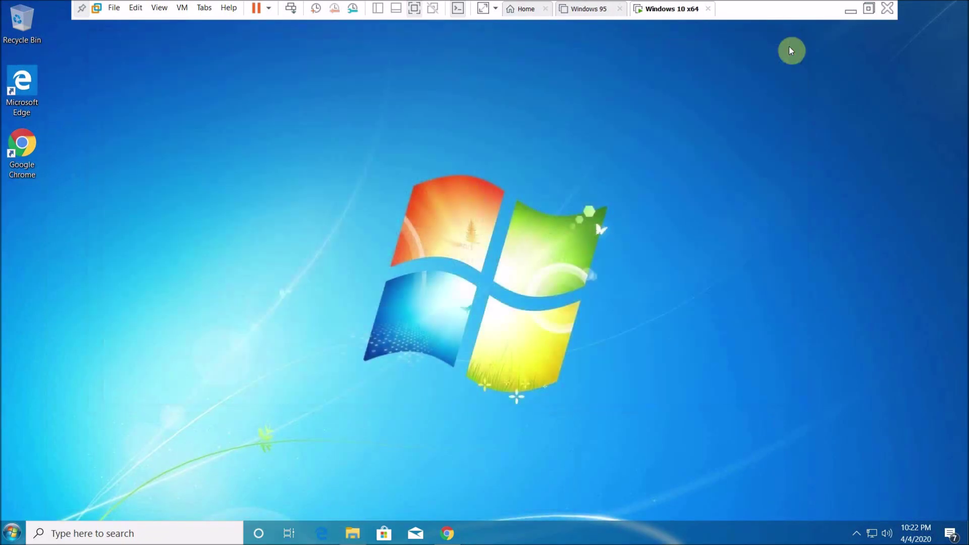
click(447, 534)
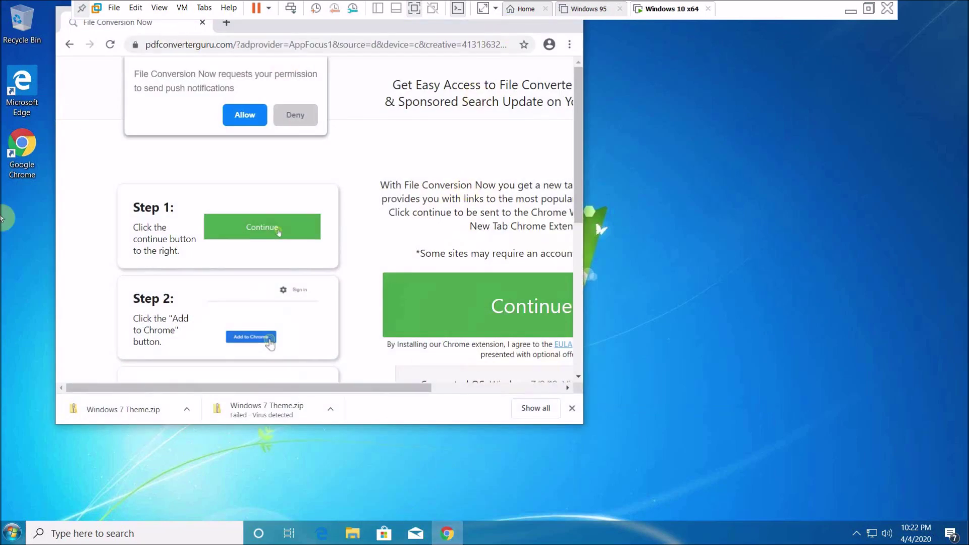
click(69, 476)
click(12, 533)
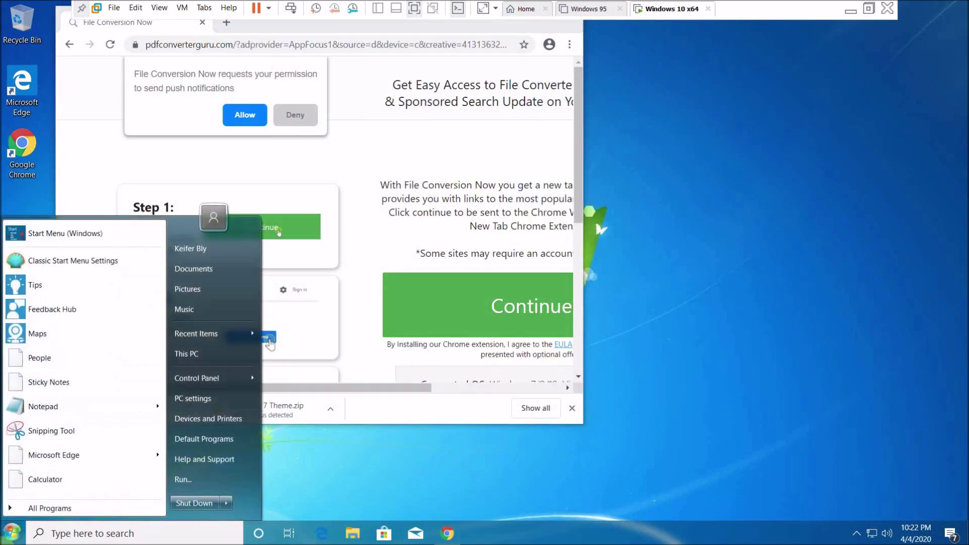
mouse_move(236, 502)
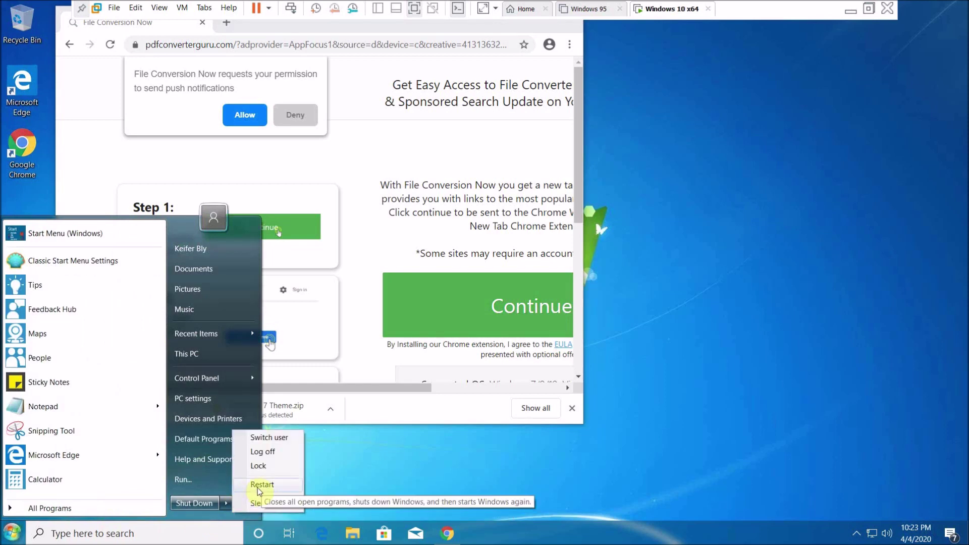
click(257, 486)
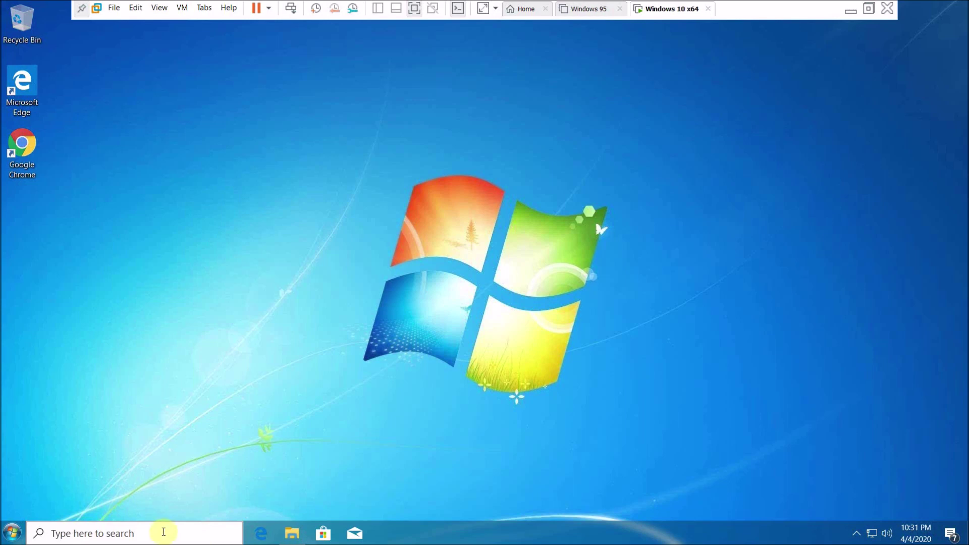
Try the taskbar search panel and the taskbar's Search display options
click(160, 531)
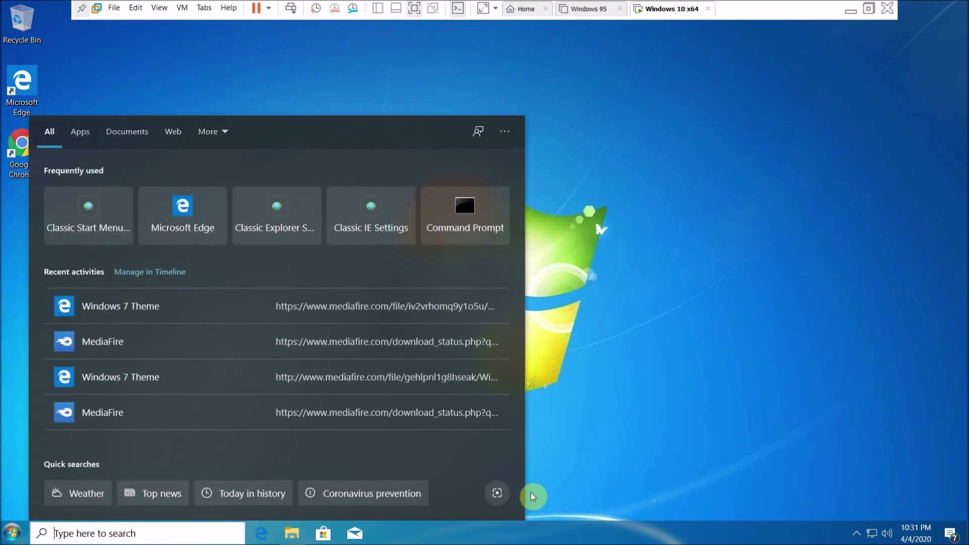
click(612, 489)
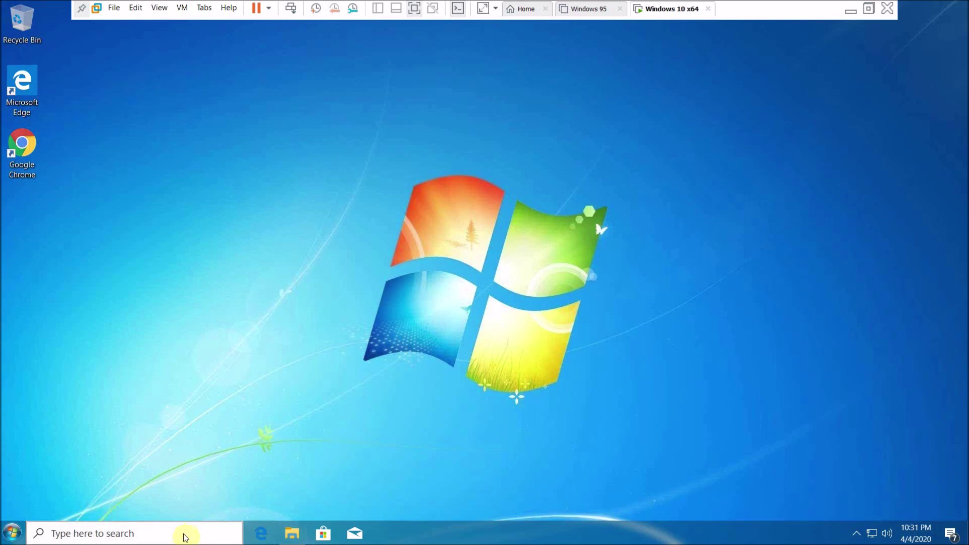
click(184, 532)
click(604, 488)
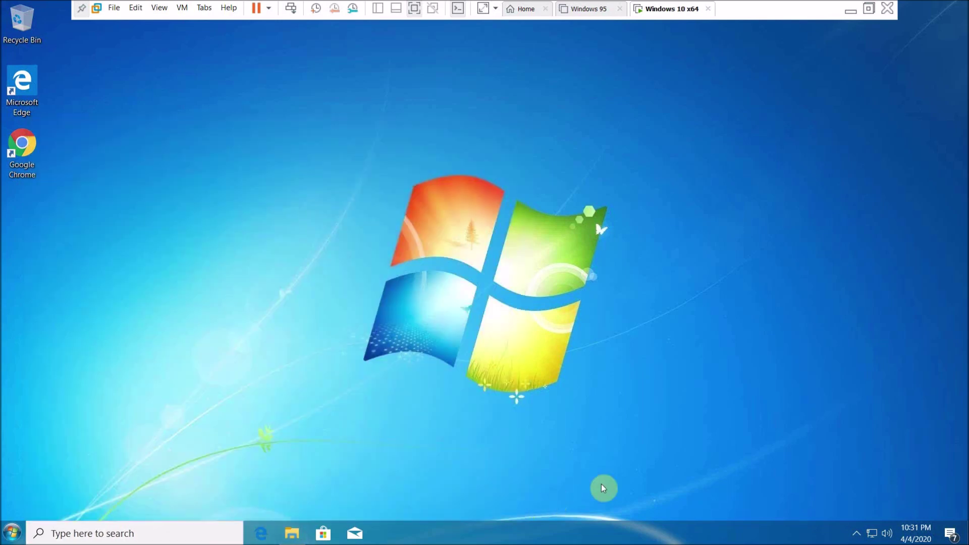
right_click(186, 529)
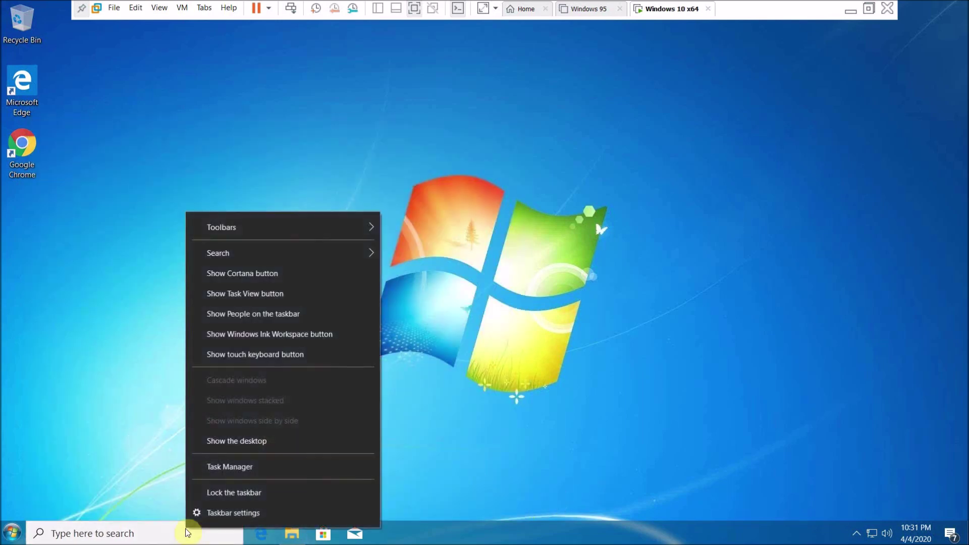
mouse_move(274, 259)
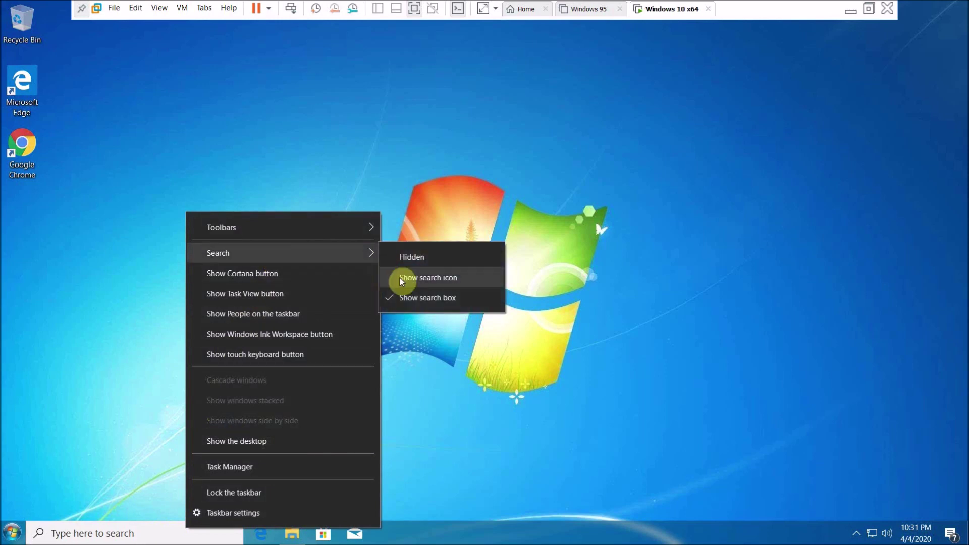
click(427, 292)
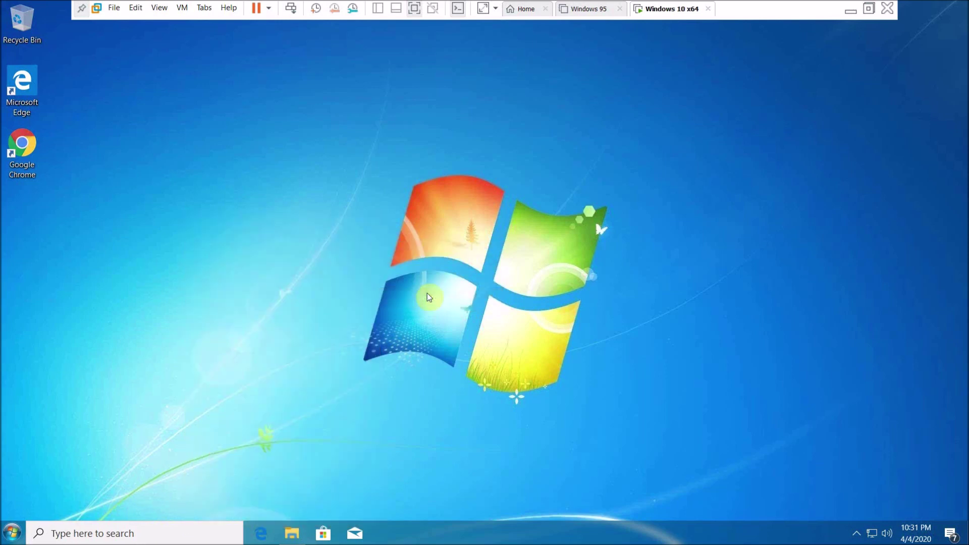
right_click(149, 531)
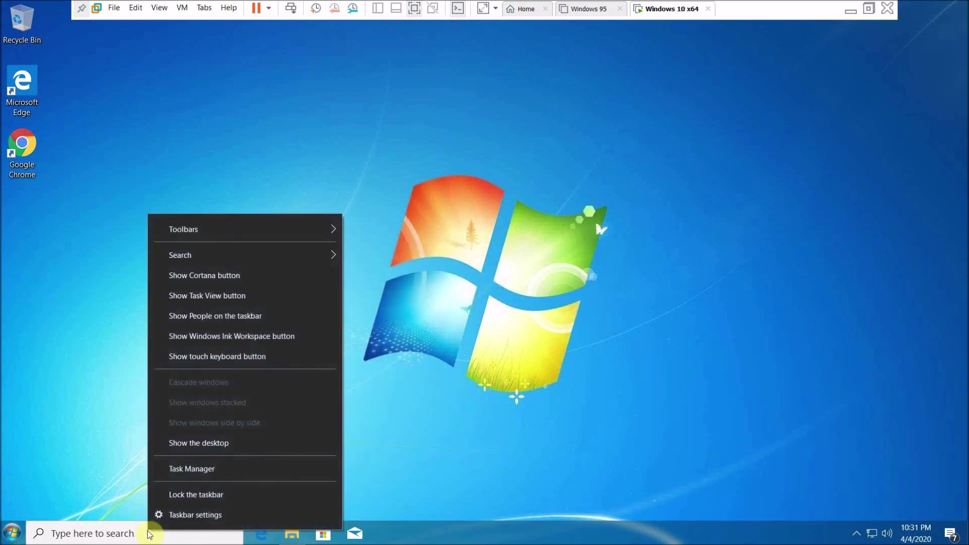
mouse_move(225, 259)
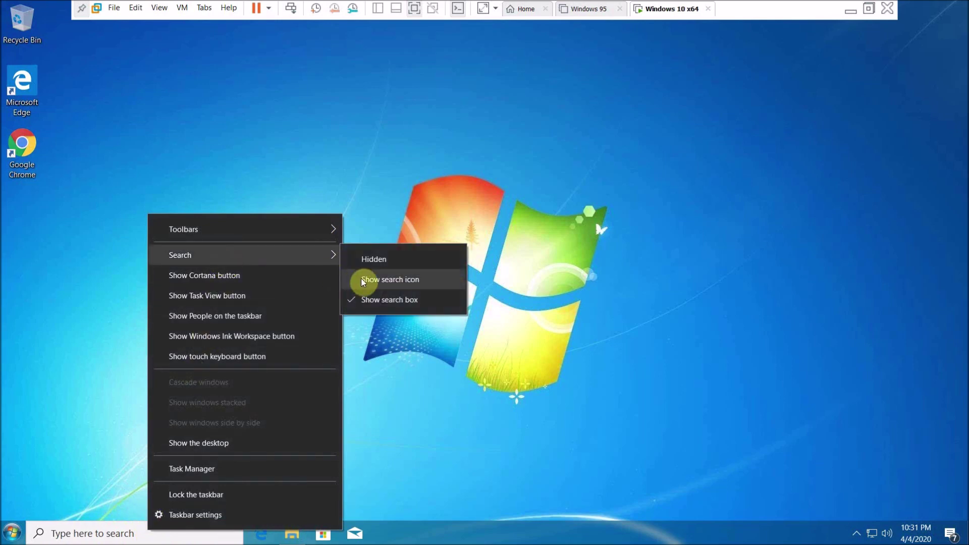
click(378, 297)
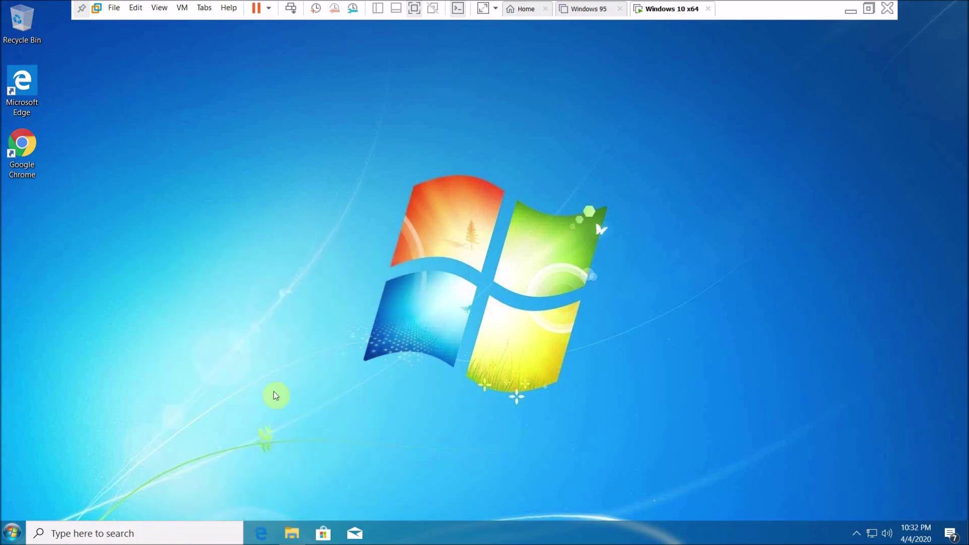
Set the taskbar's Search option to Hidden, leaving only the Start orb and pinned icons
click(159, 536)
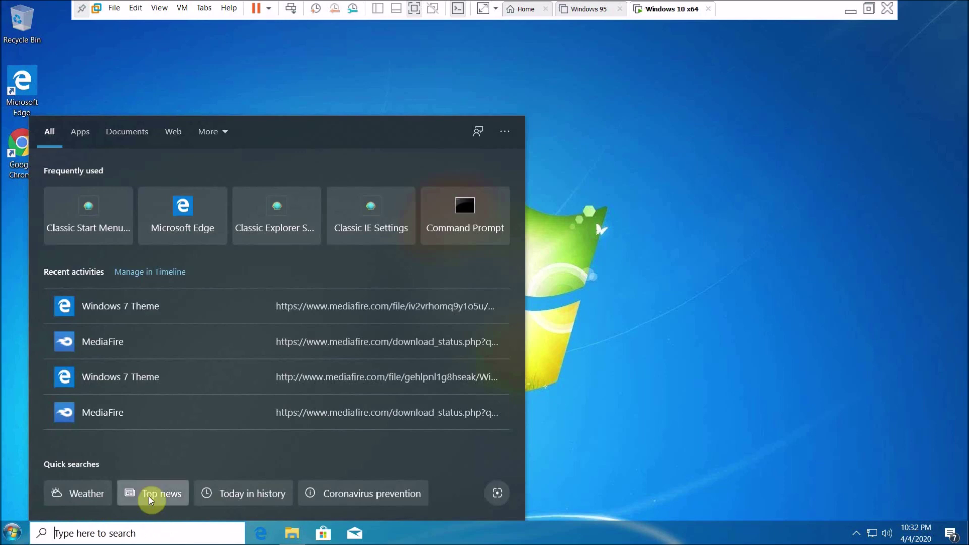
click(571, 422)
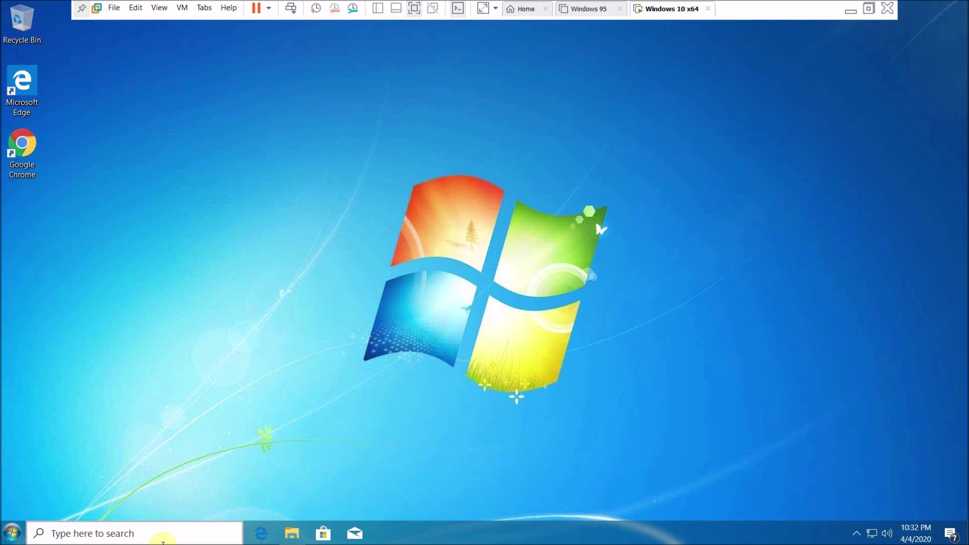
click(163, 540)
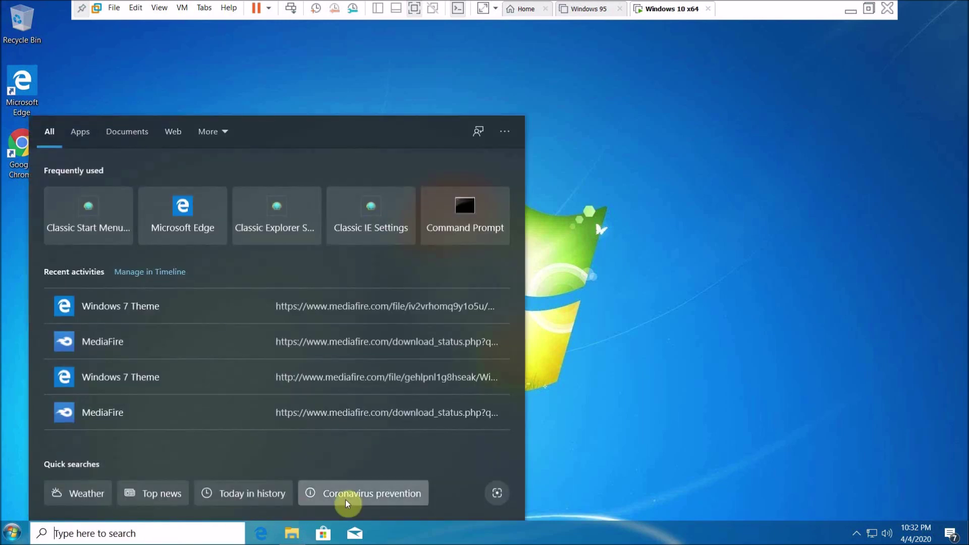
click(564, 439)
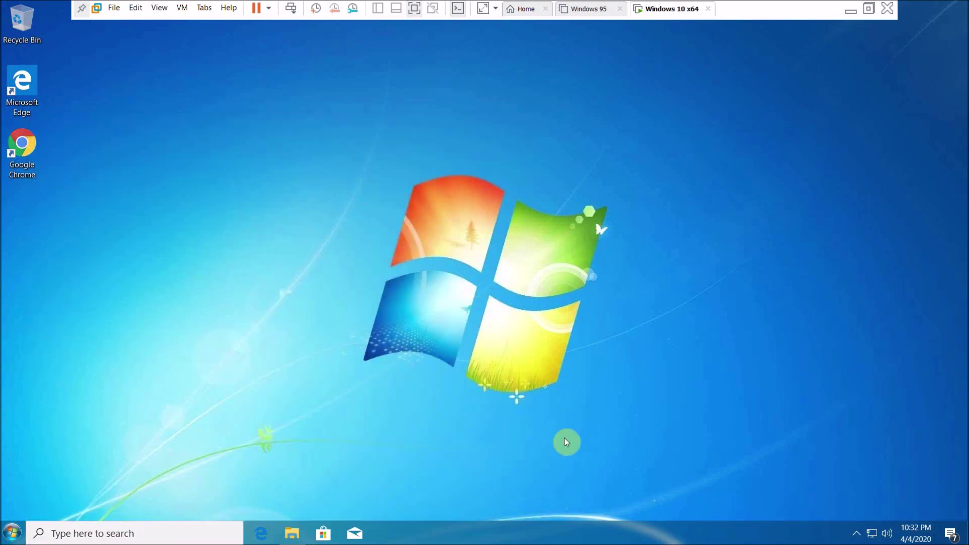
right_click(185, 529)
mouse_move(271, 251)
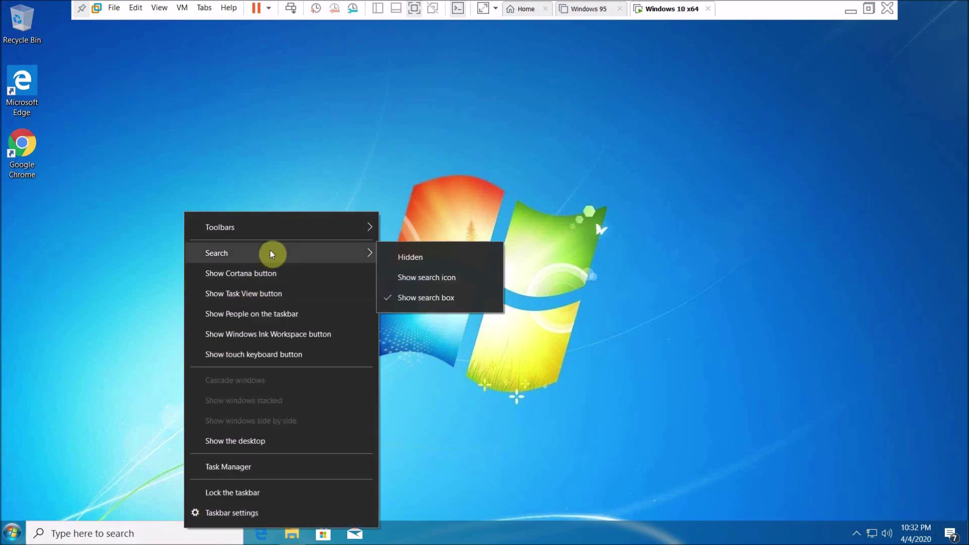
click(407, 259)
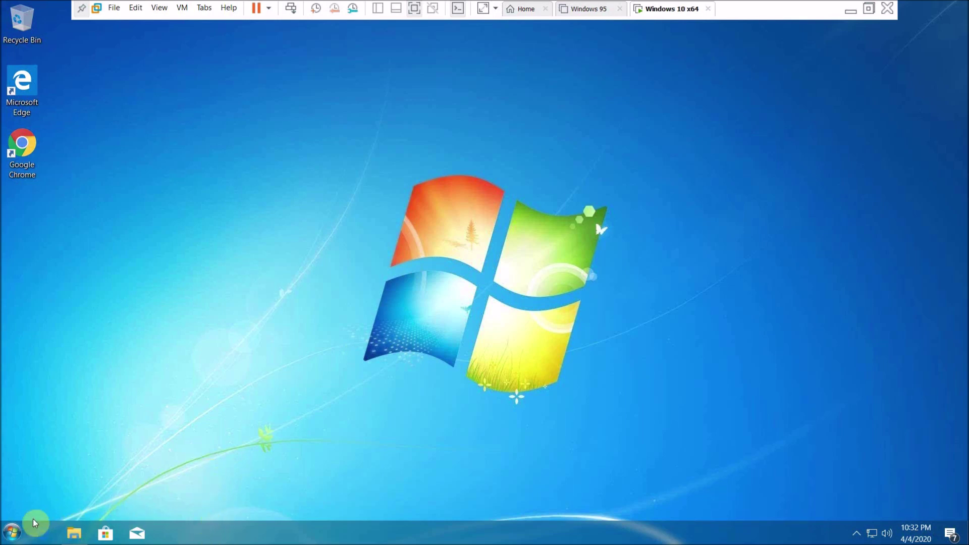
click(10, 532)
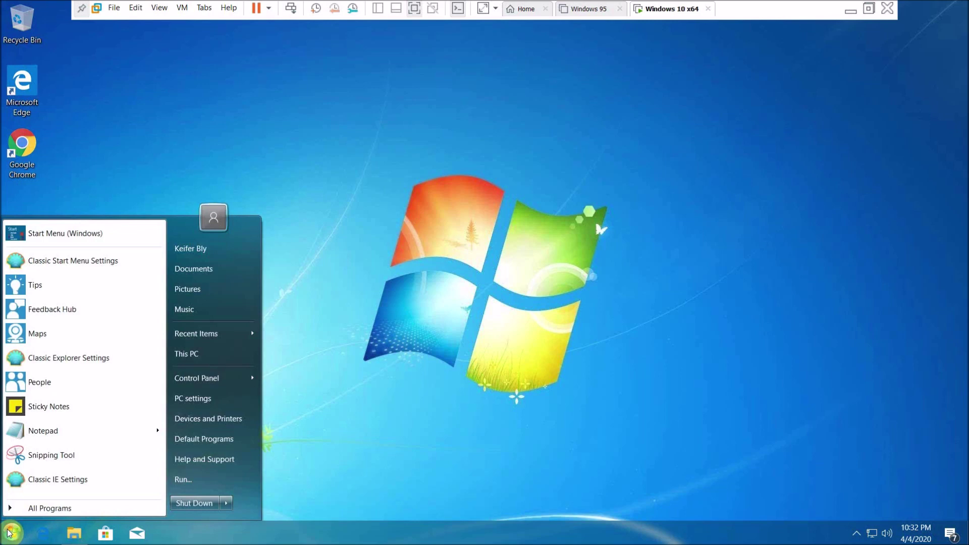
Review the taskbar text colour in Classic Shell settings and exit VM full-screen mode
click(30, 508)
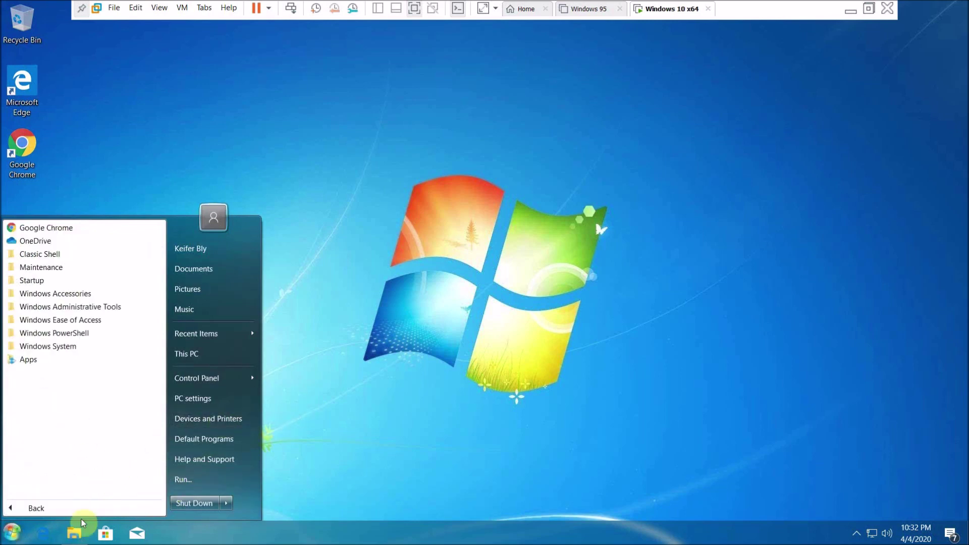
click(77, 534)
click(77, 535)
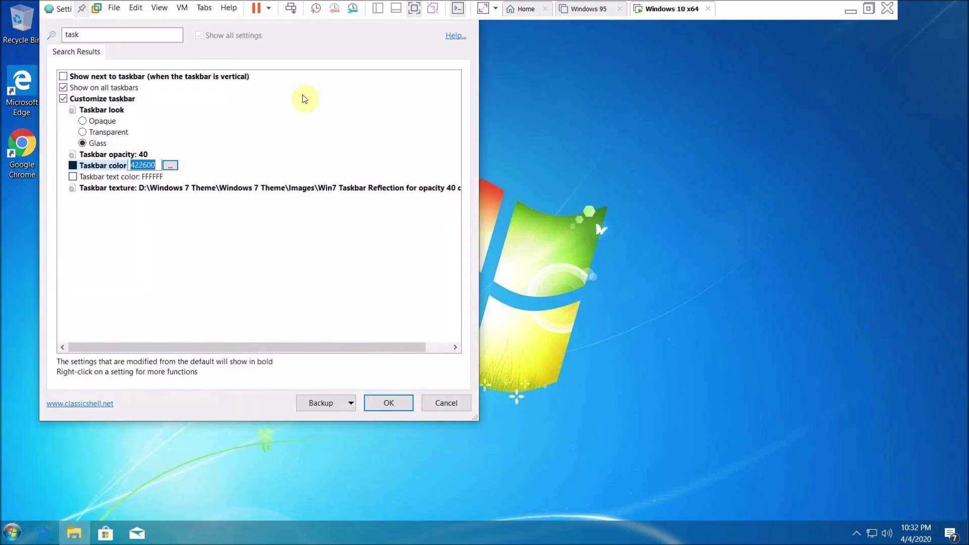
click(165, 178)
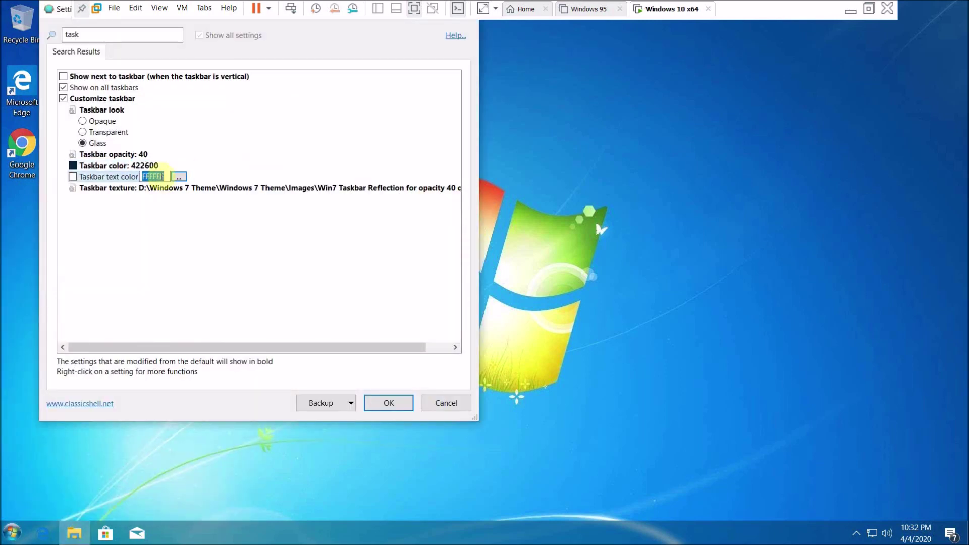
key(super)
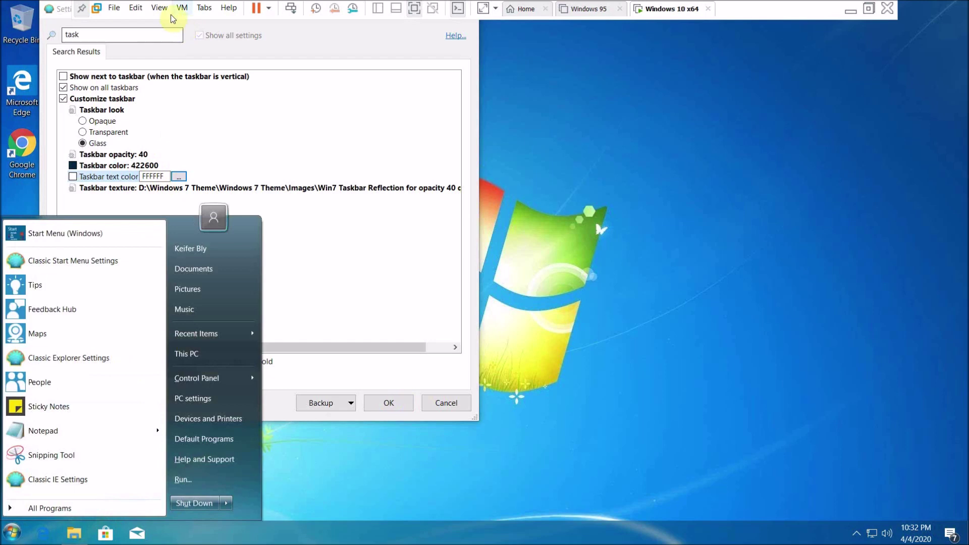
click(171, 17)
click(181, 25)
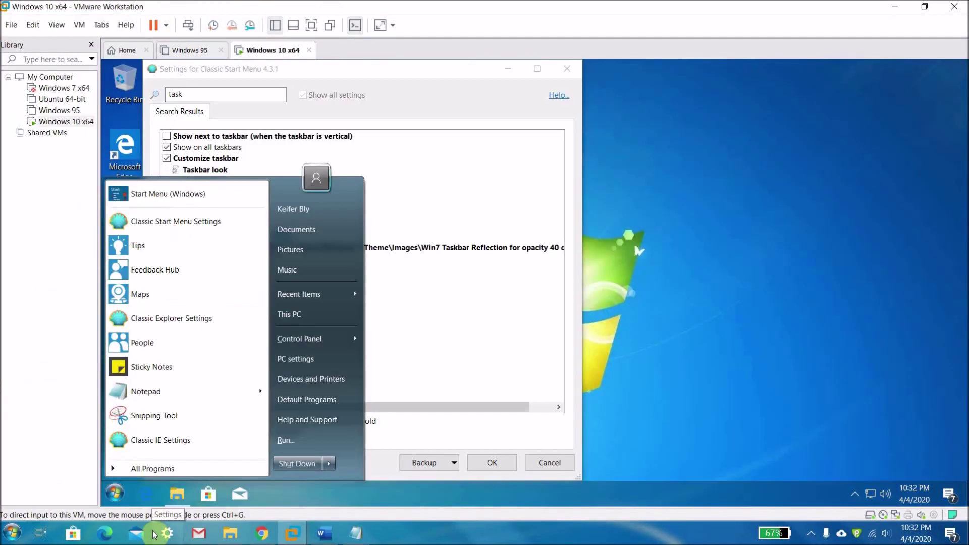
Check the taskbar texture image path, then close Classic Shell settings, saving the changes
click(232, 249)
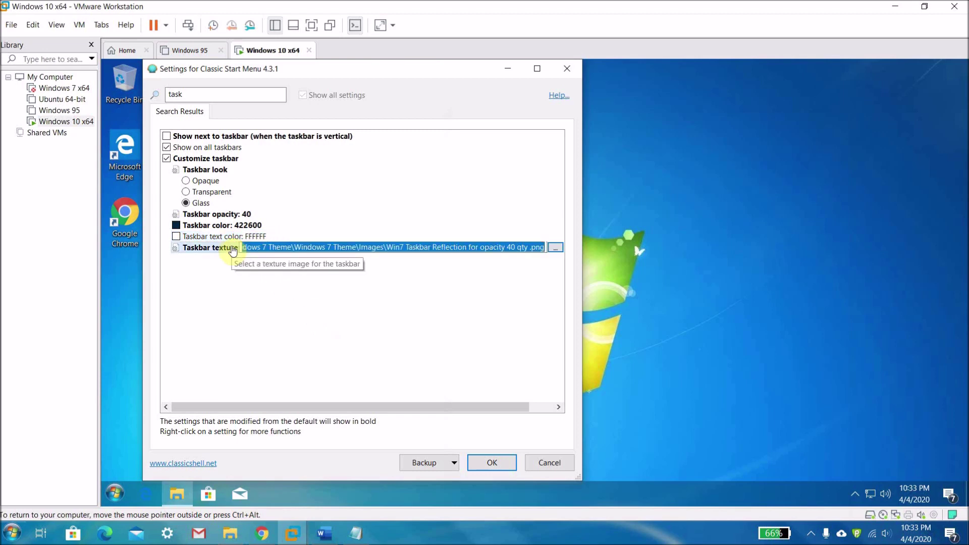
click(270, 247)
click(283, 246)
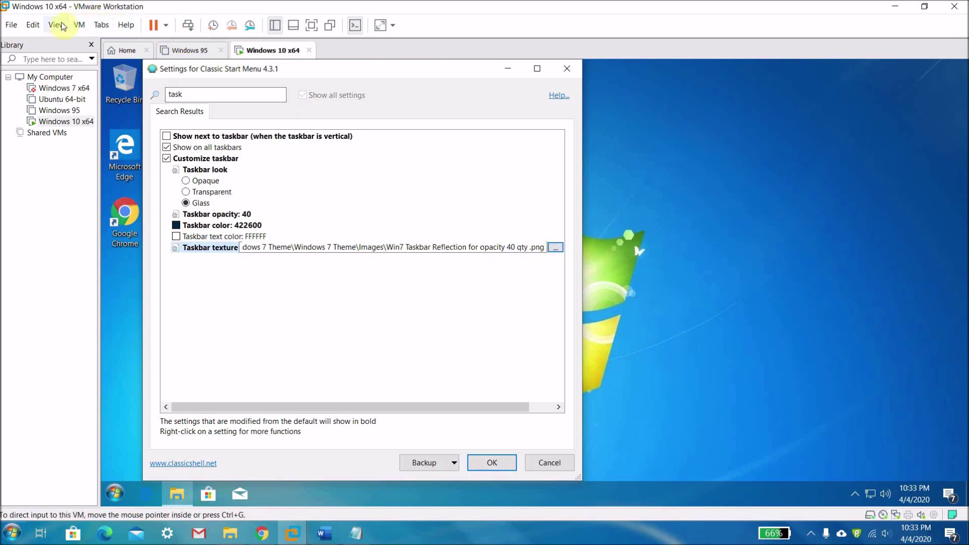
click(557, 66)
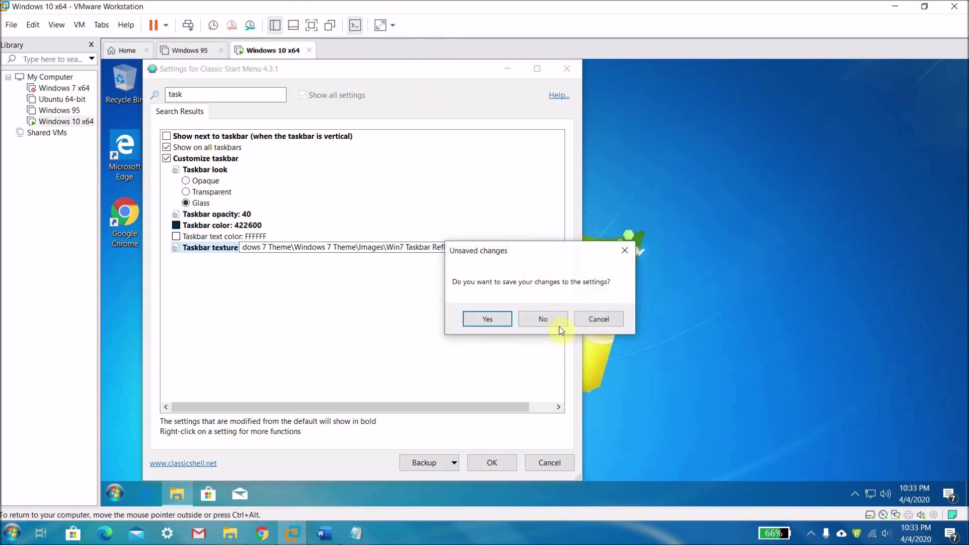
click(488, 318)
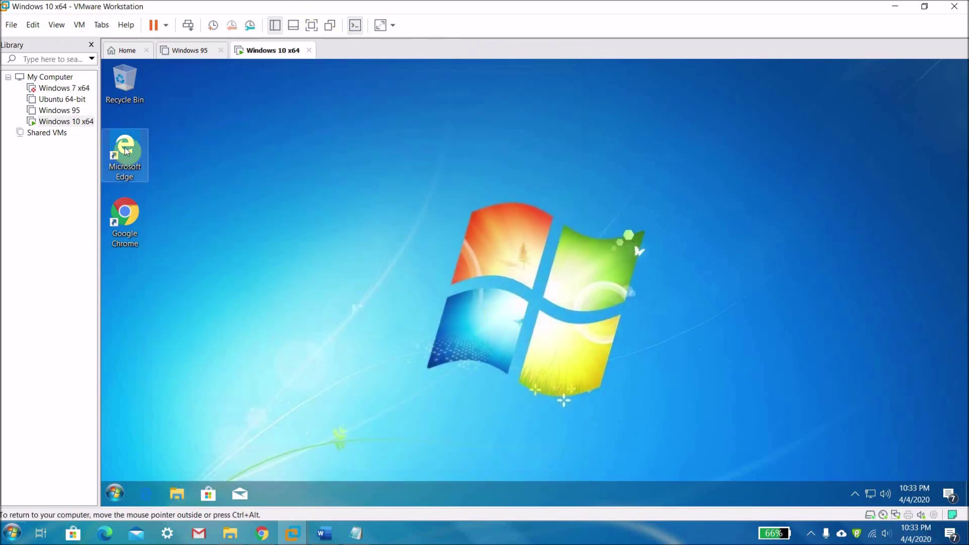
Return the VM to full screen and open the DWS application in Downloads > Windows 7 Theme > Windows 7 Theme
click(53, 25)
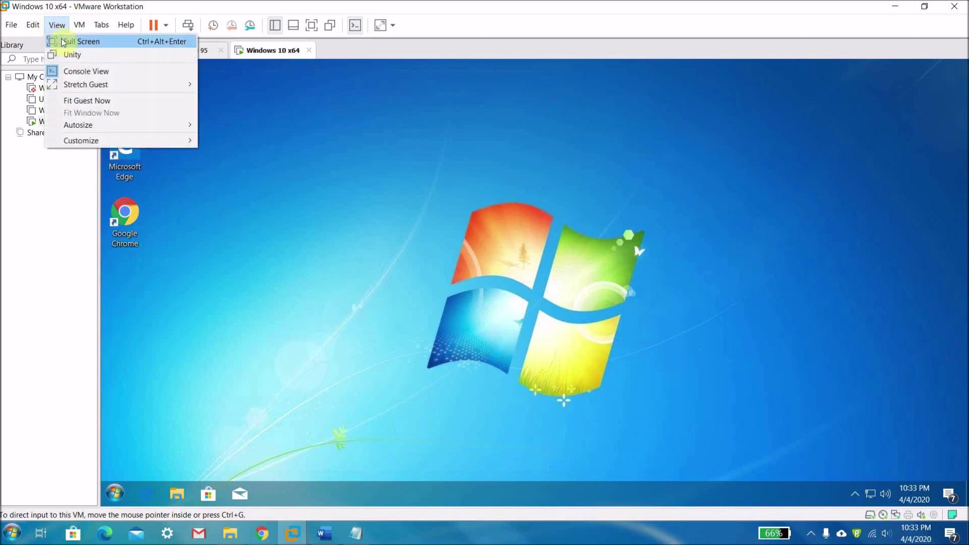
click(61, 39)
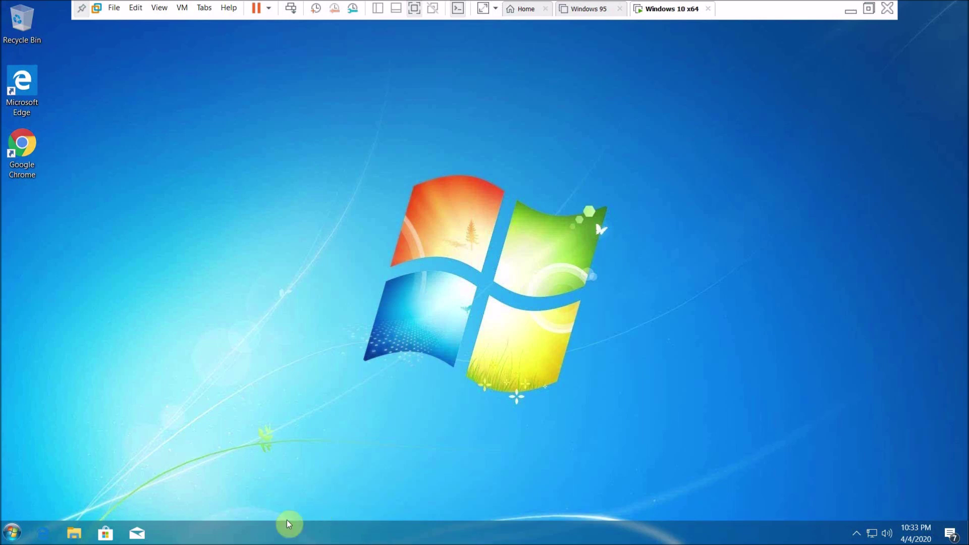
click(73, 533)
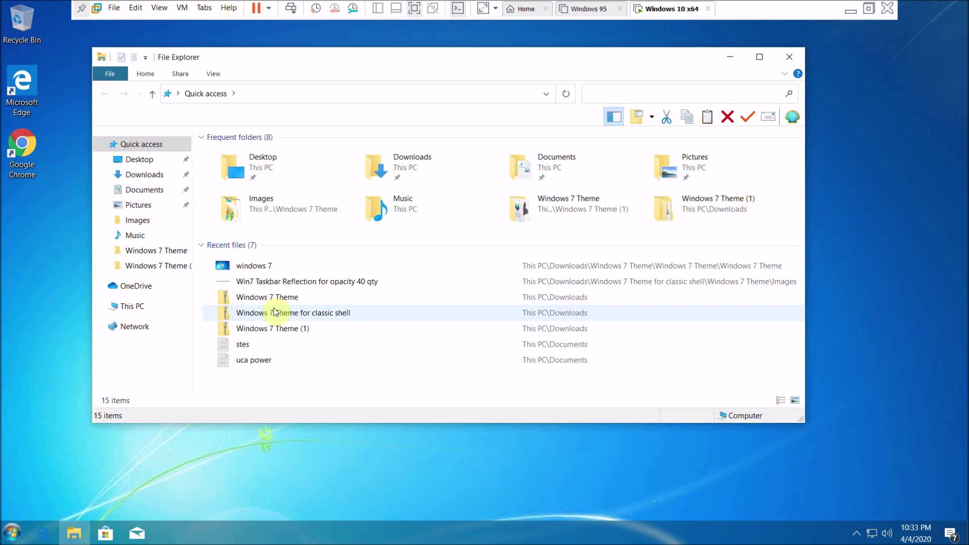
click(129, 177)
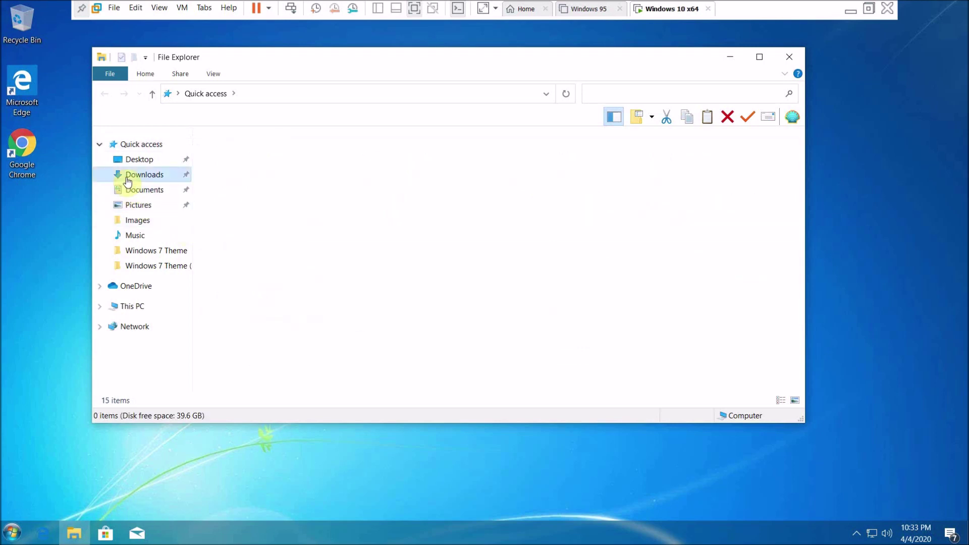
click(276, 254)
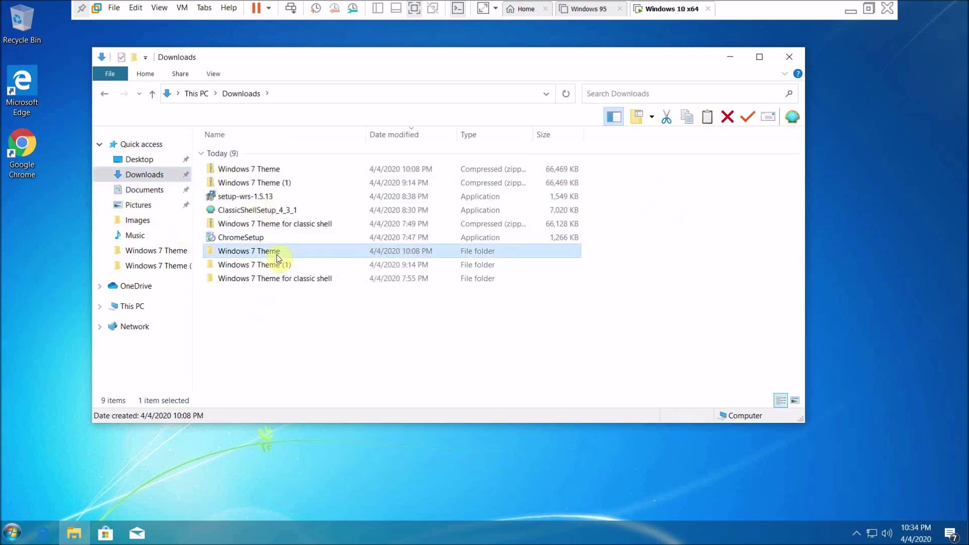
double_click(277, 254)
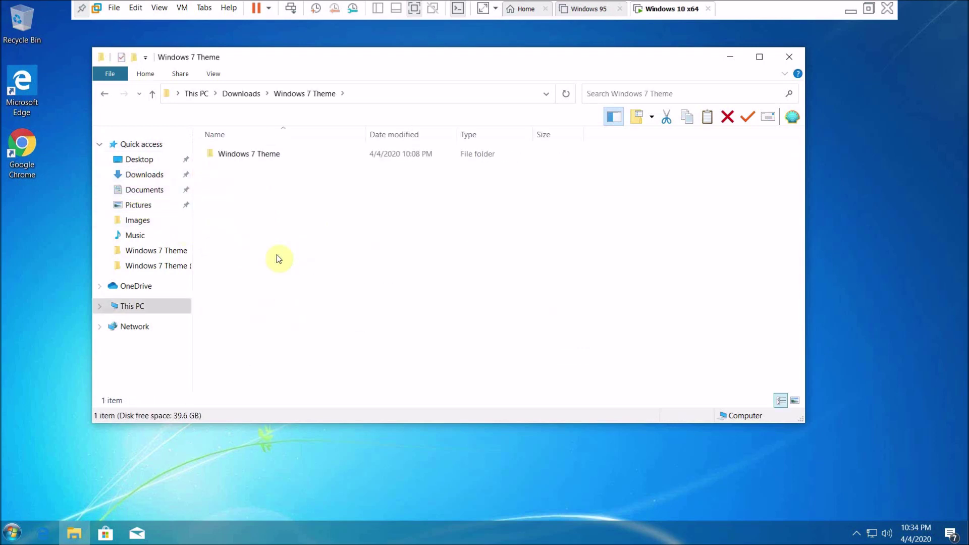
double_click(289, 153)
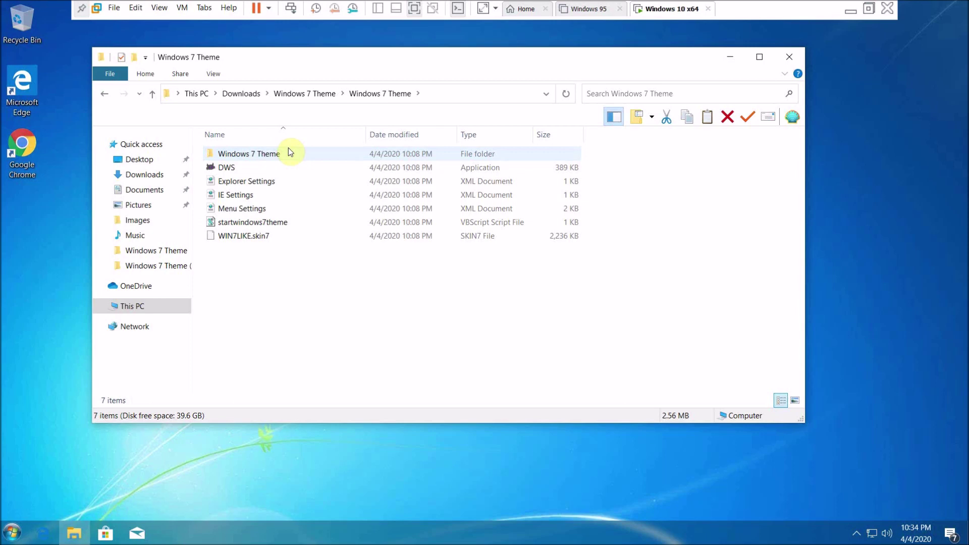
double_click(279, 167)
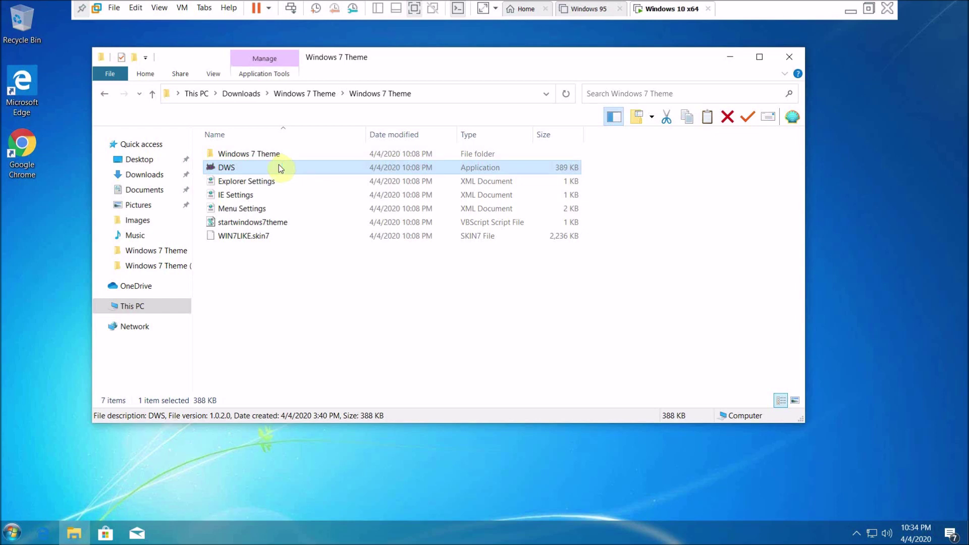
right_click(281, 168)
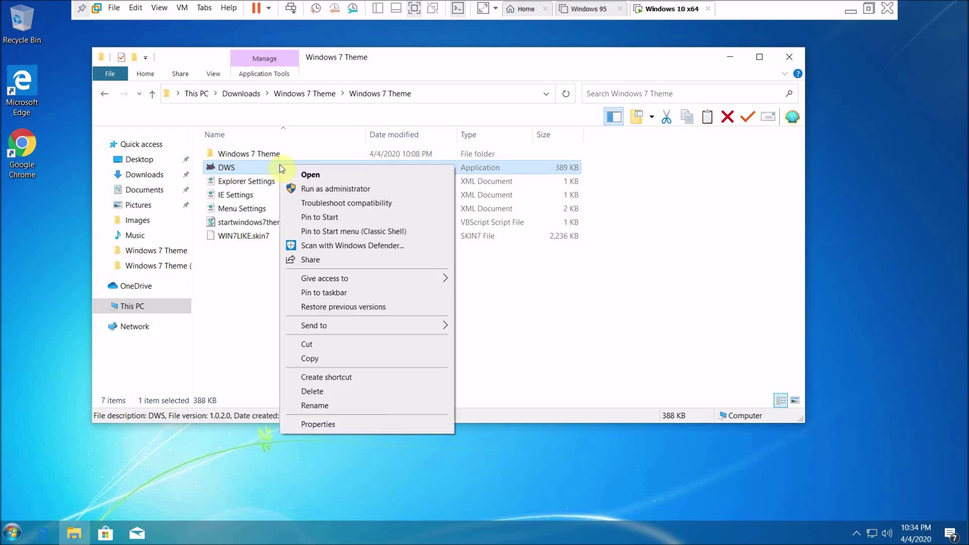
Run DWS as administrator and launch 'Destroy Windows Spying NOW!' to block telemetry
click(310, 188)
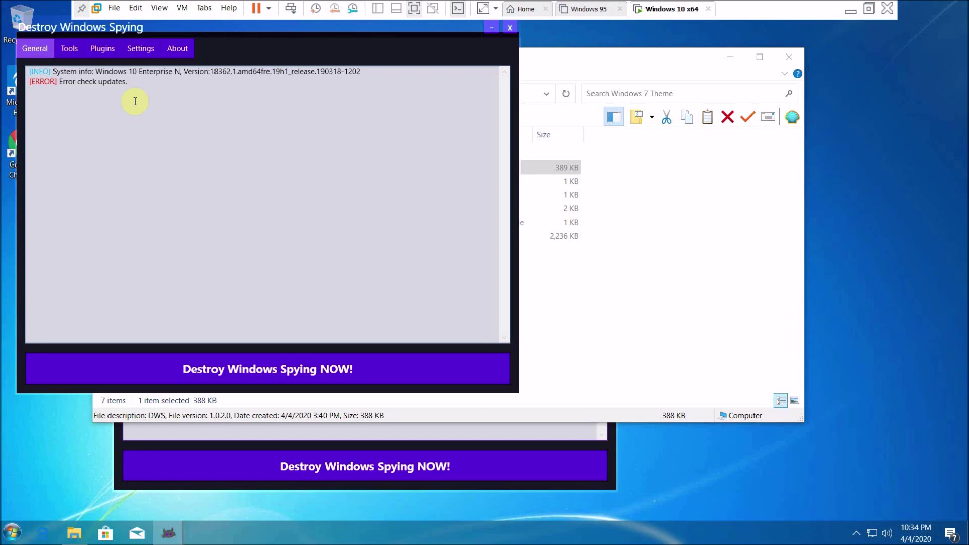
click(225, 370)
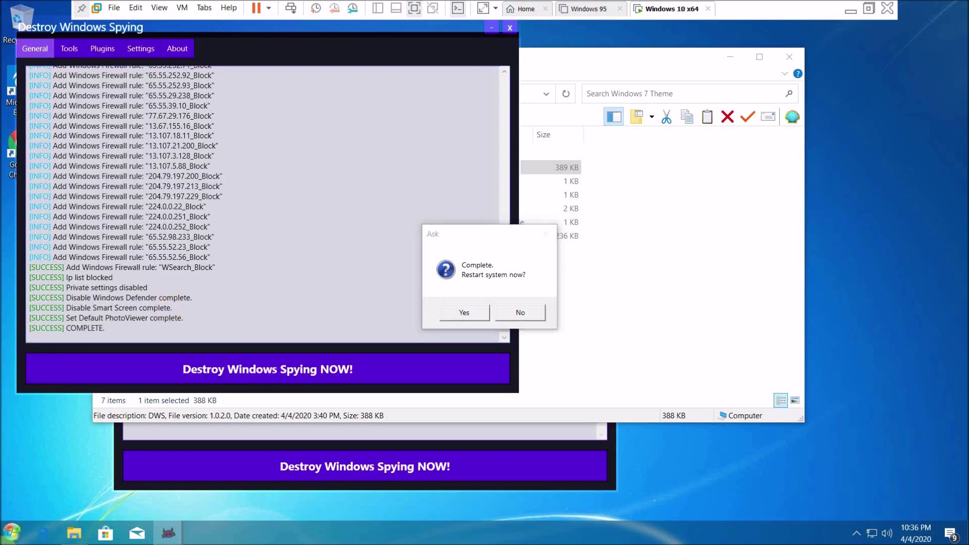
key(super)
Open Windows Defender Firewall with Advanced Security from the Run dialog and exit VM full screen
key(super+r)
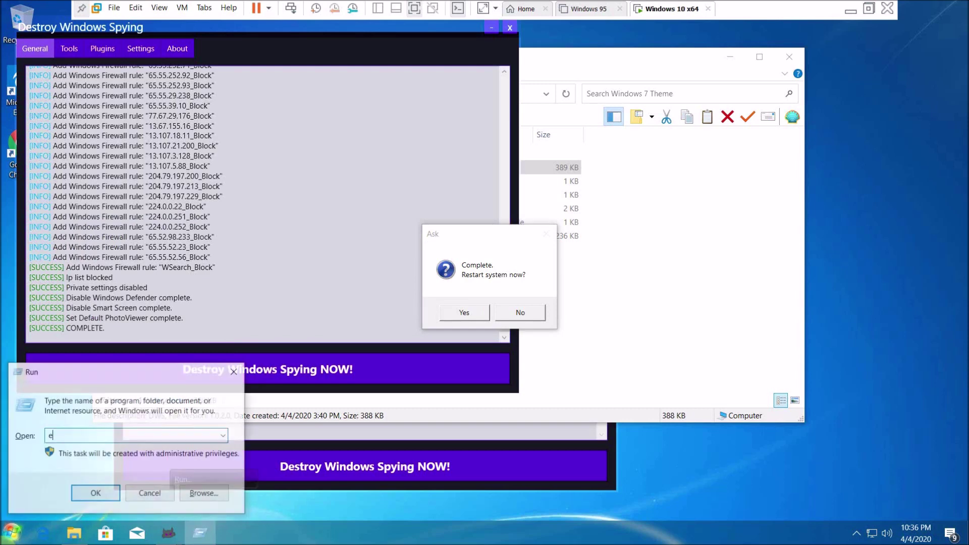
text(ewaa)
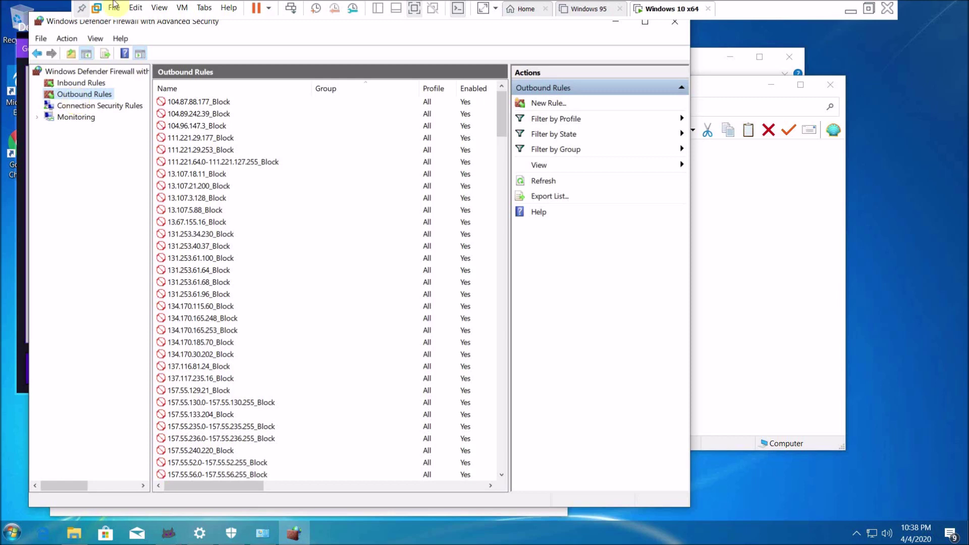
click(160, 8)
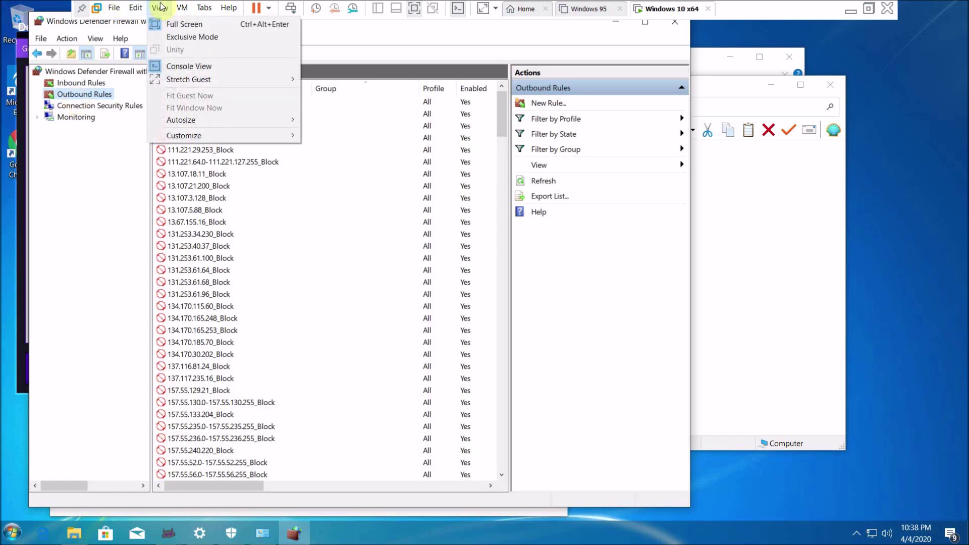
click(172, 28)
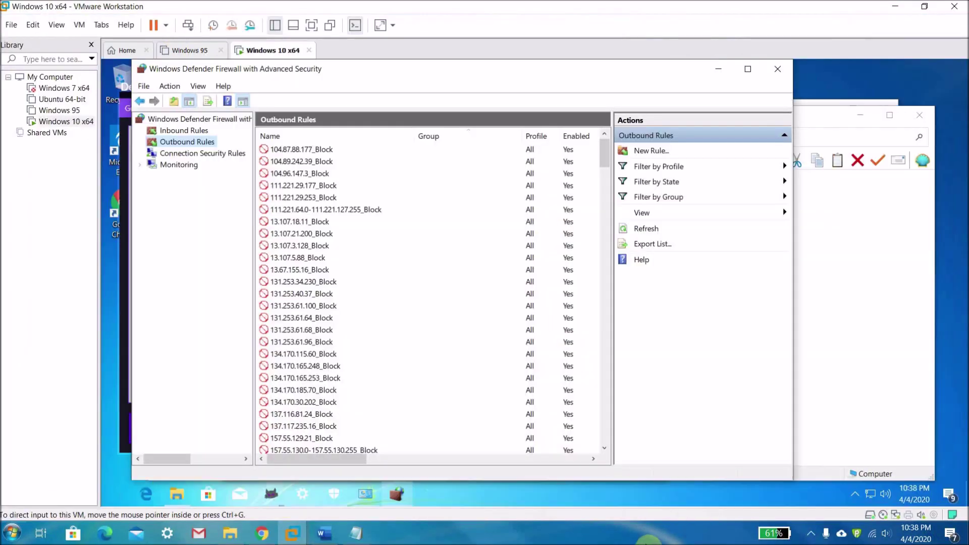